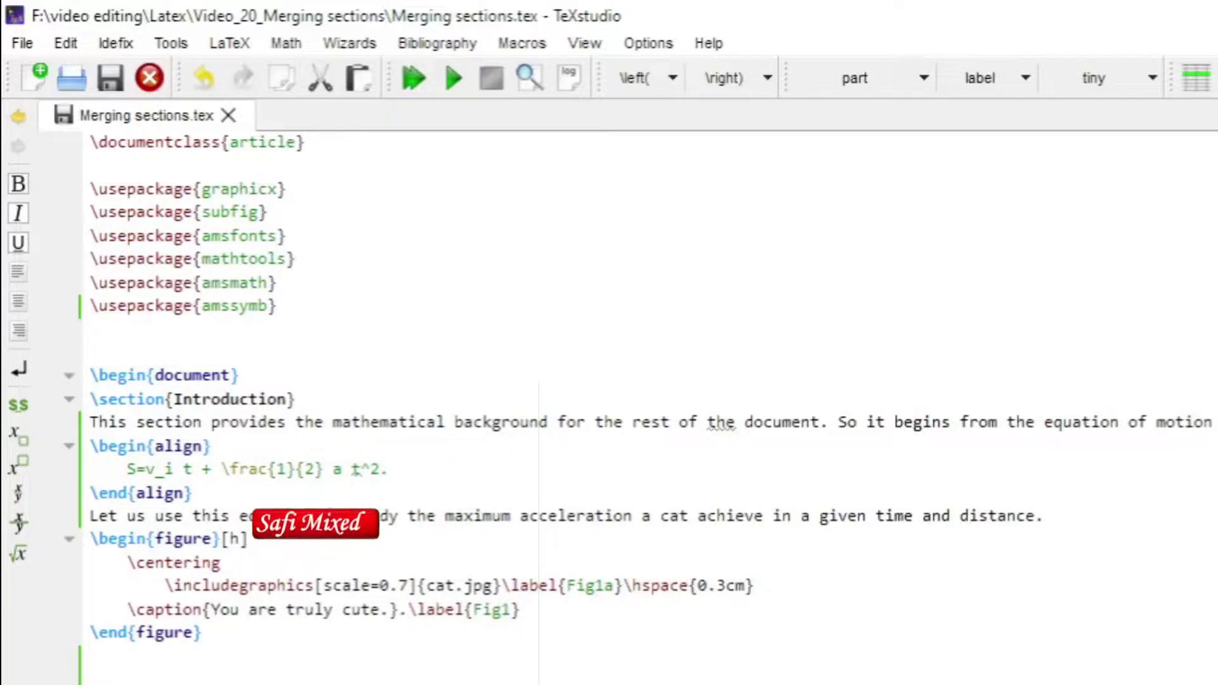
Step: Highlight the document class, package imports, equation and cat figure blocks, then compile the main file
drag(305, 142, 91, 141)
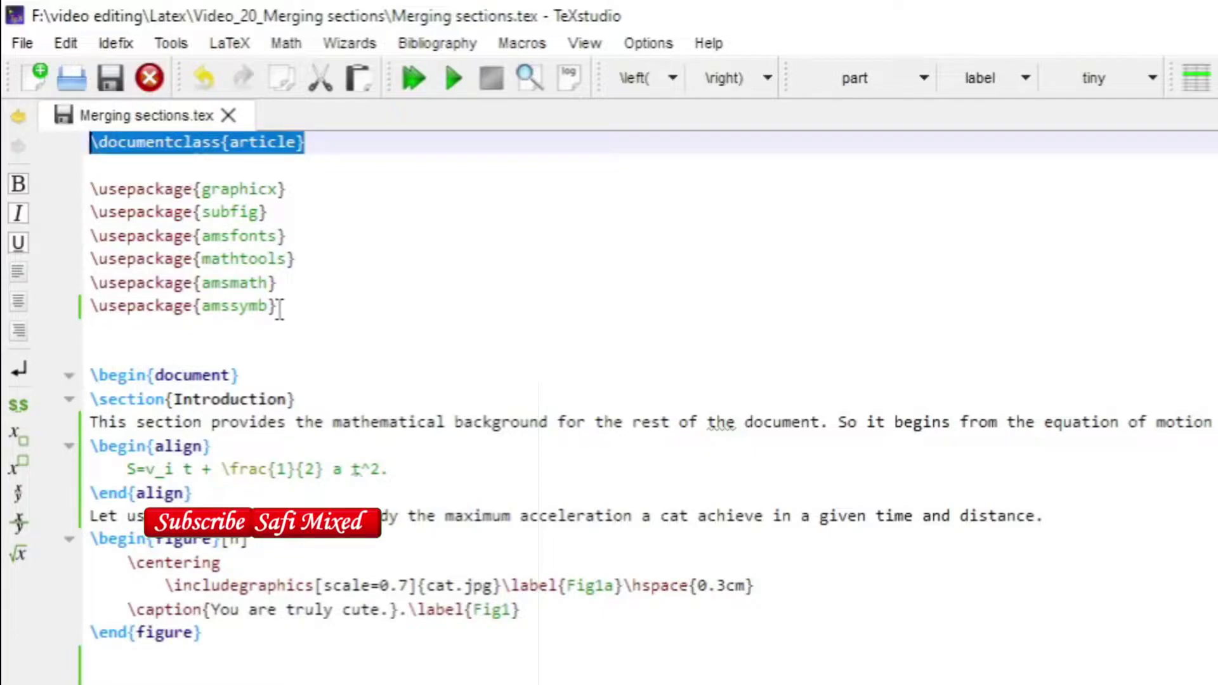
drag(281, 305, 81, 181)
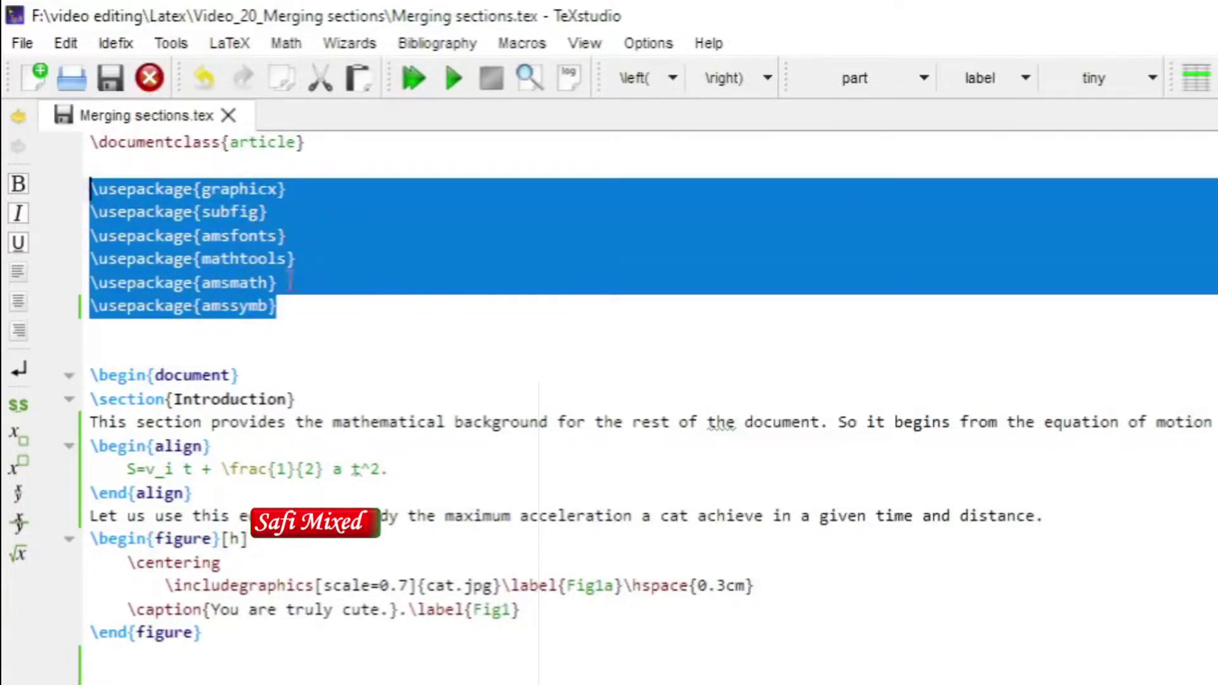
click(342, 303)
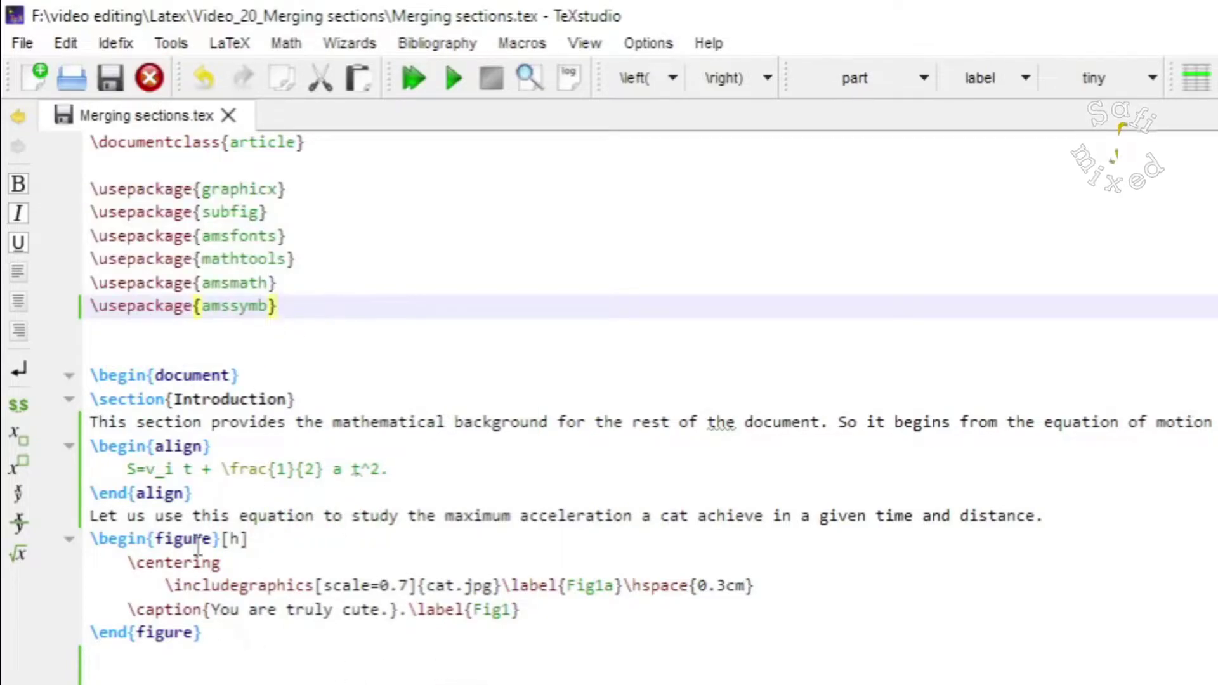
drag(429, 467, 92, 445)
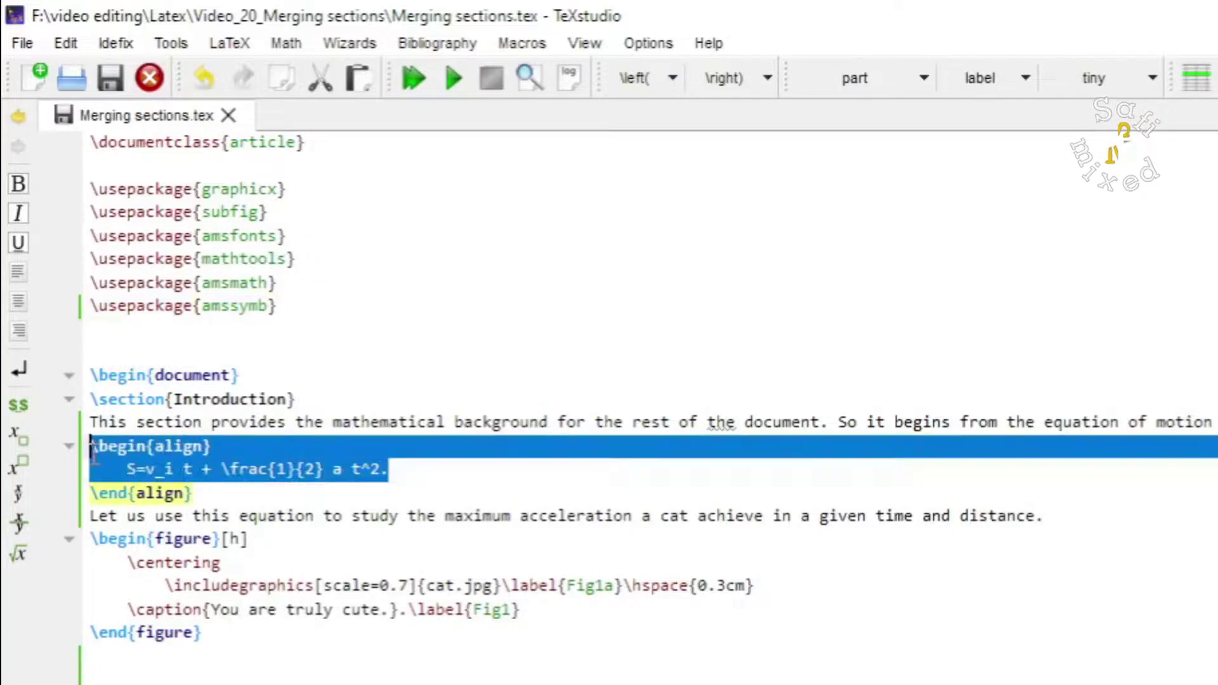
drag(194, 494, 92, 446)
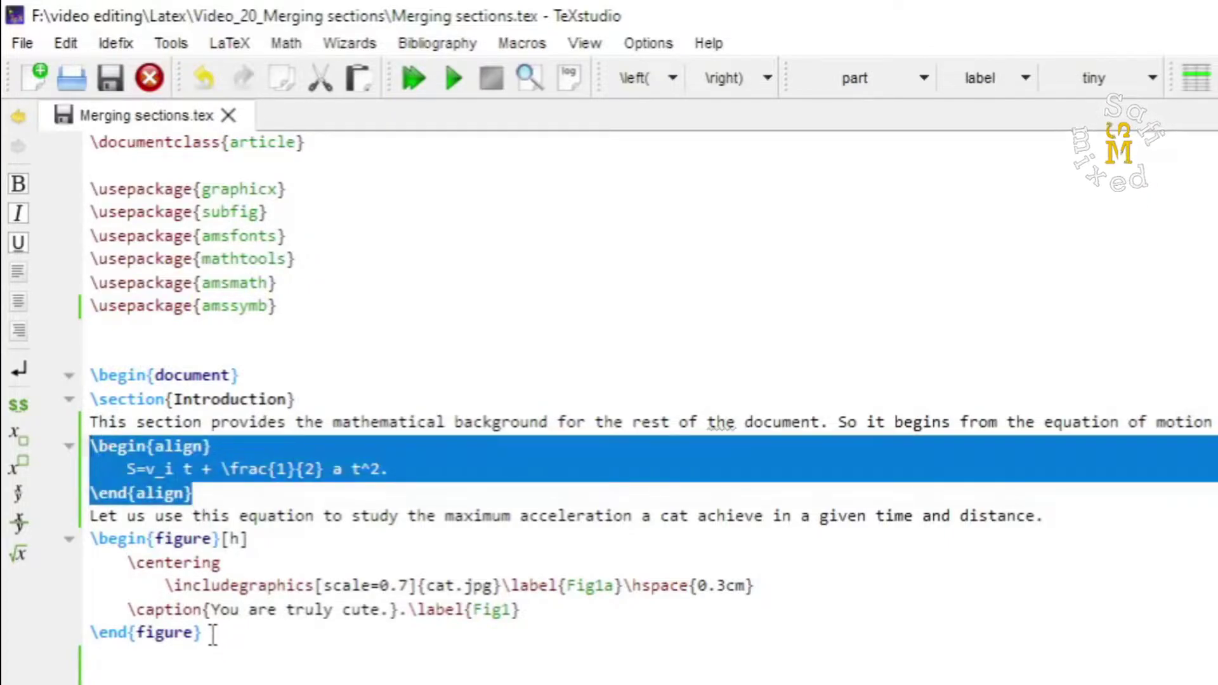
drag(213, 635, 92, 541)
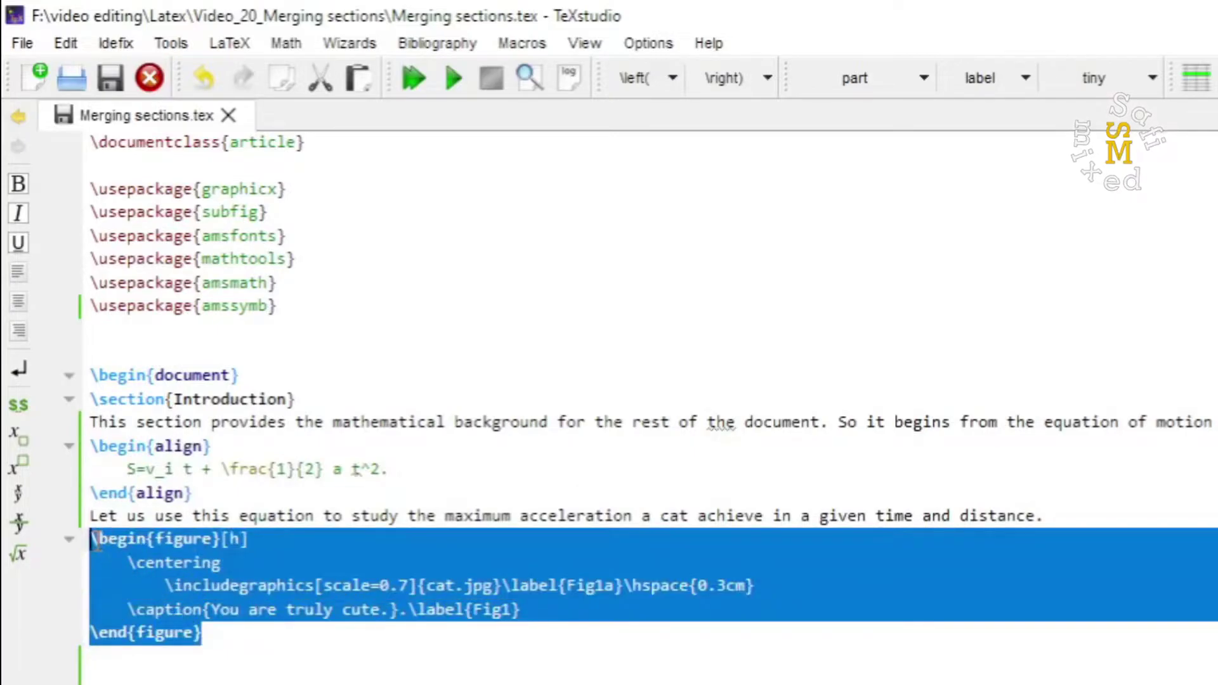
click(632, 664)
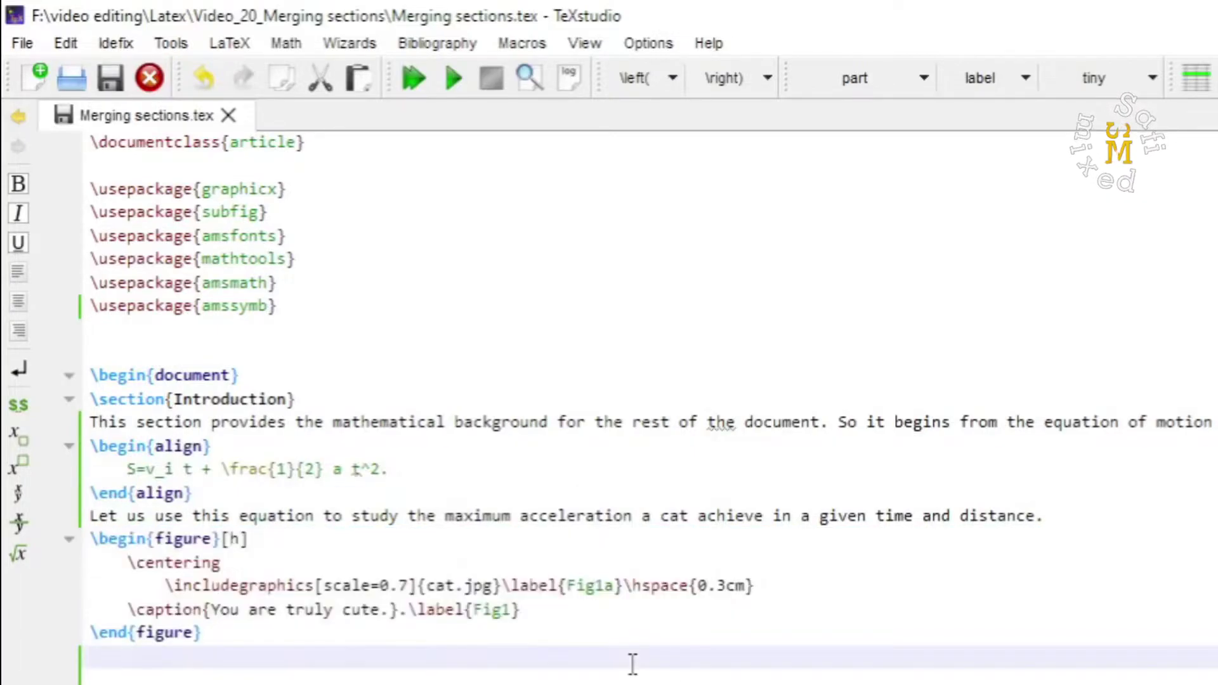
key(F5)
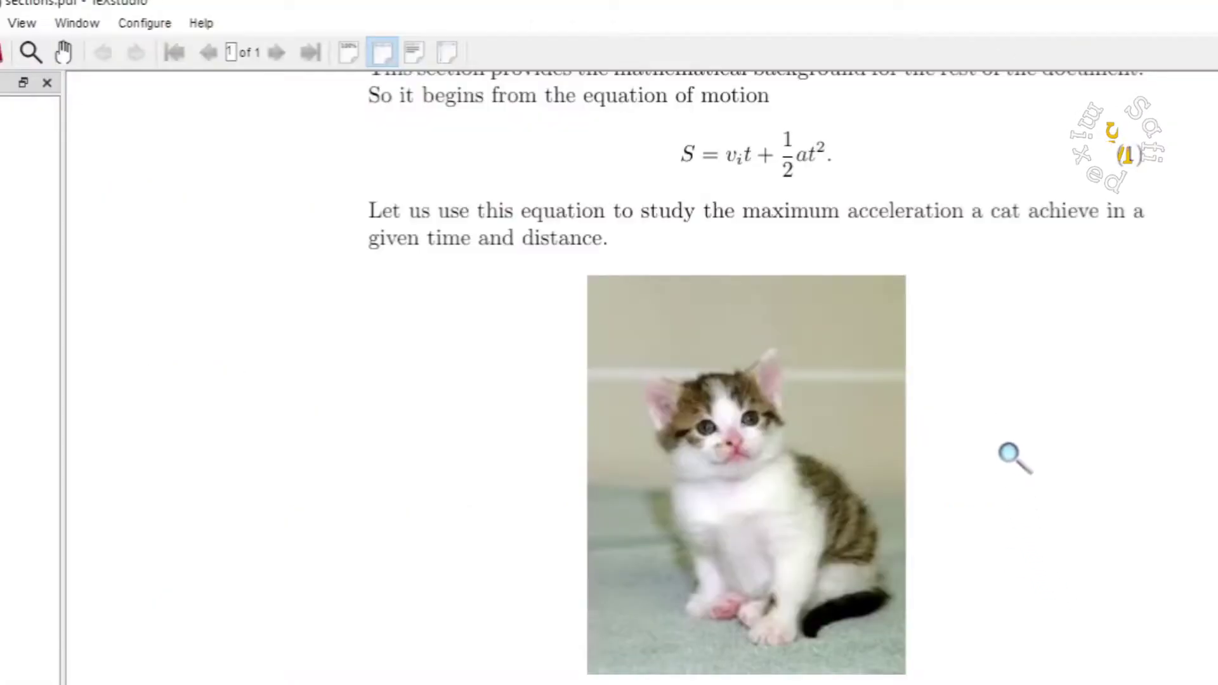
scroll(1009, 455, down, 2)
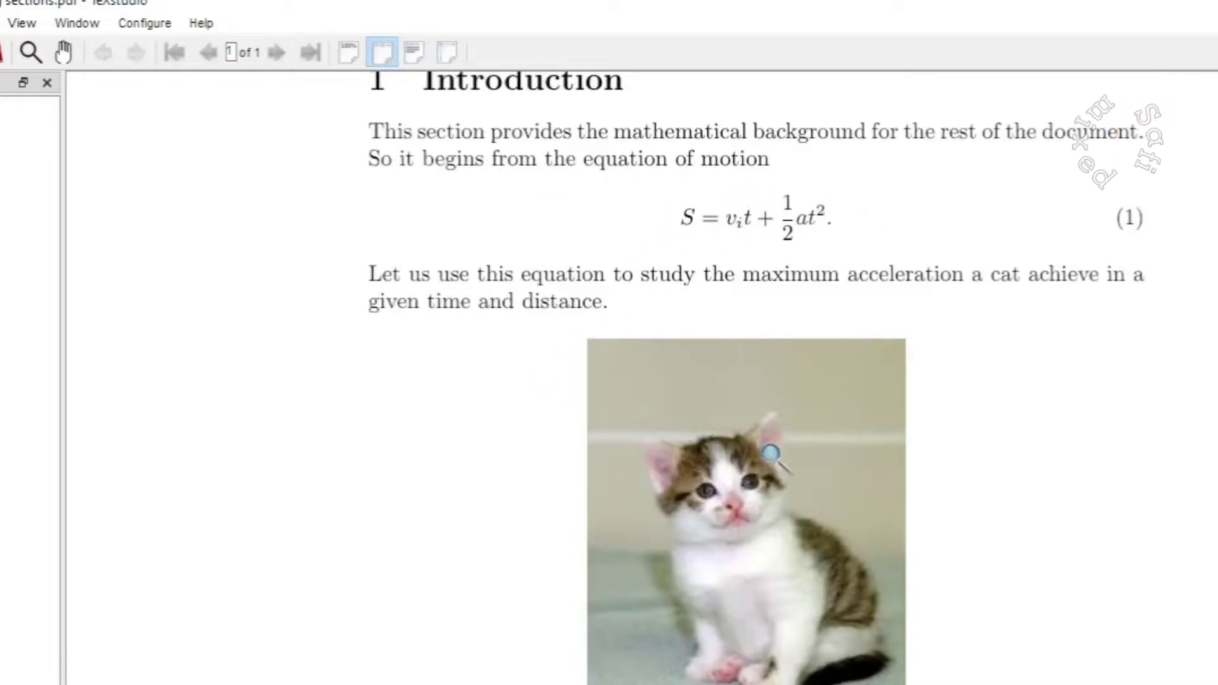
scroll(775, 457, down, 1)
scroll(773, 455, down, 4)
scroll(772, 455, down, 2)
scroll(775, 456, down, 3)
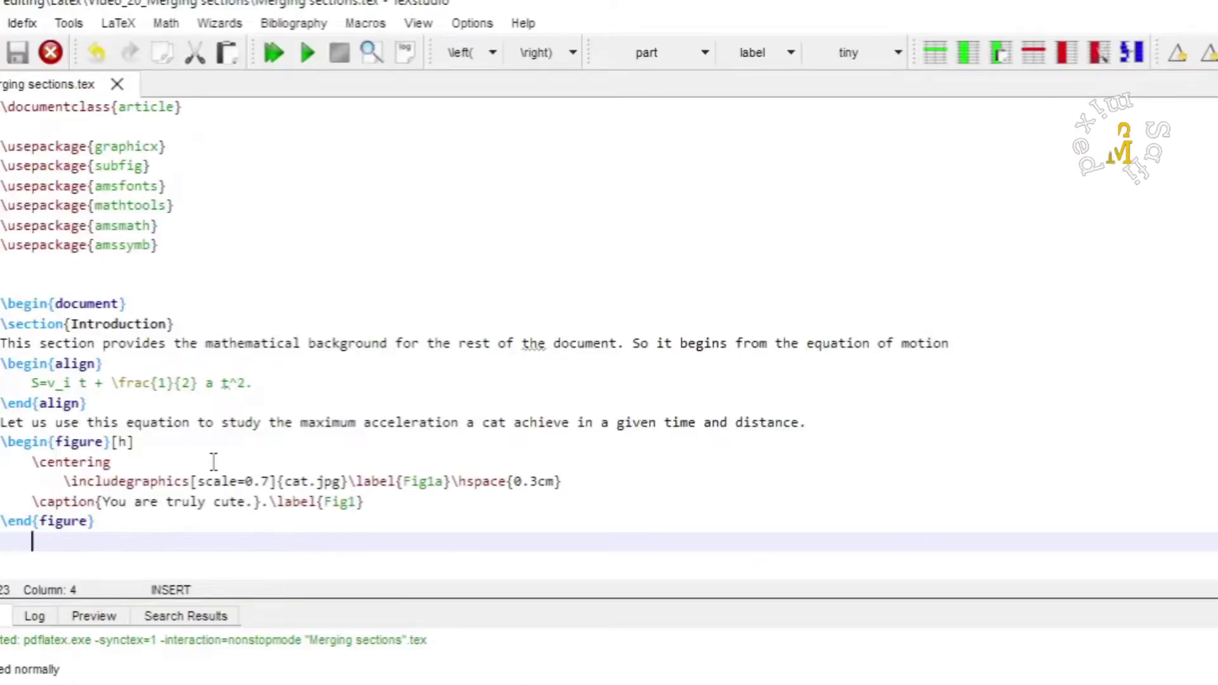
scroll(213, 462, down, 1)
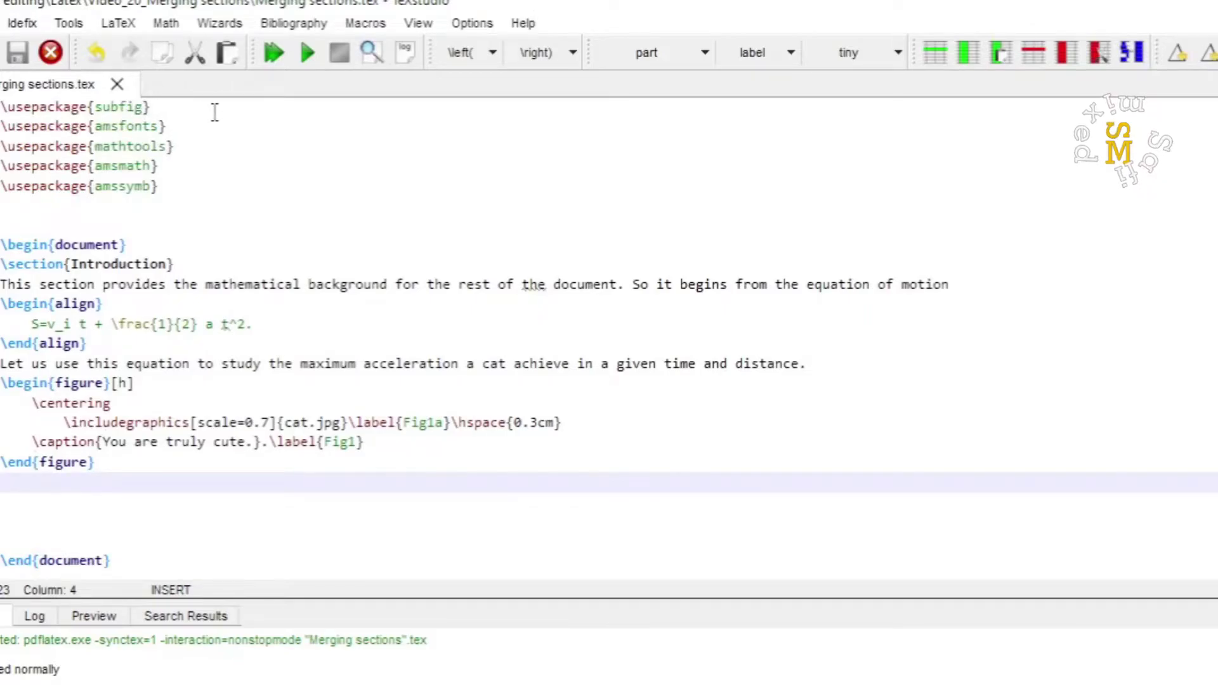
Step: Create a new document with a \section{Background studies} heading and begin its description line
key(ctrl+n)
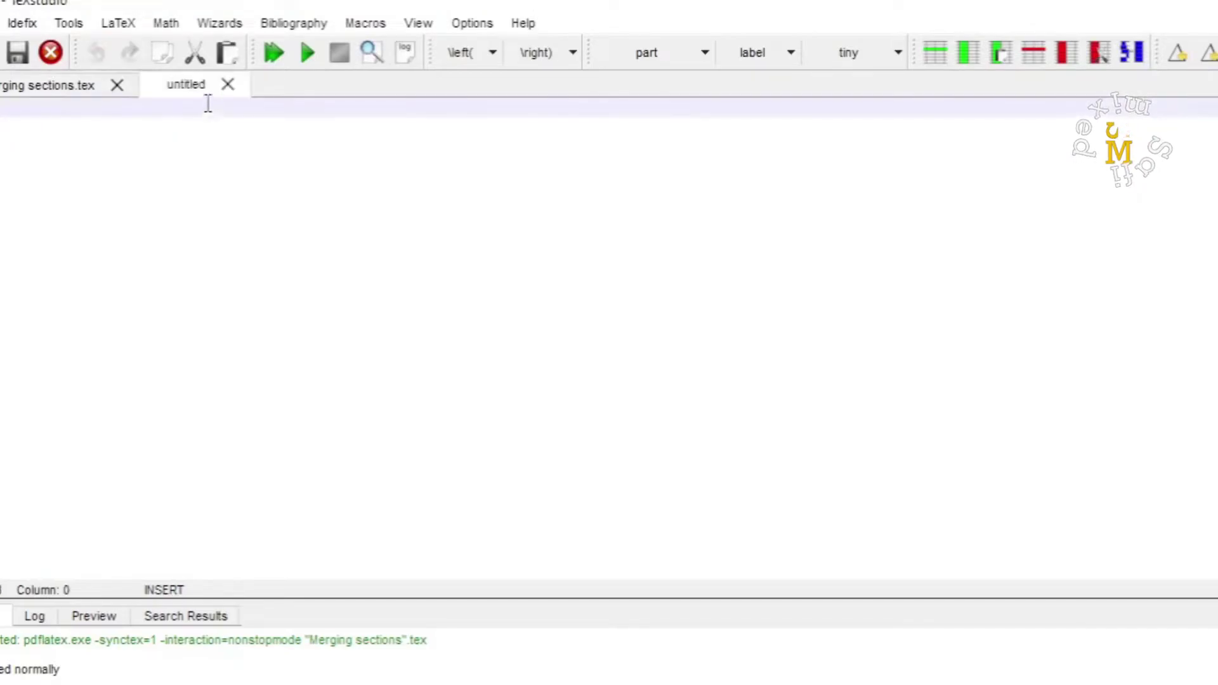
text(\)
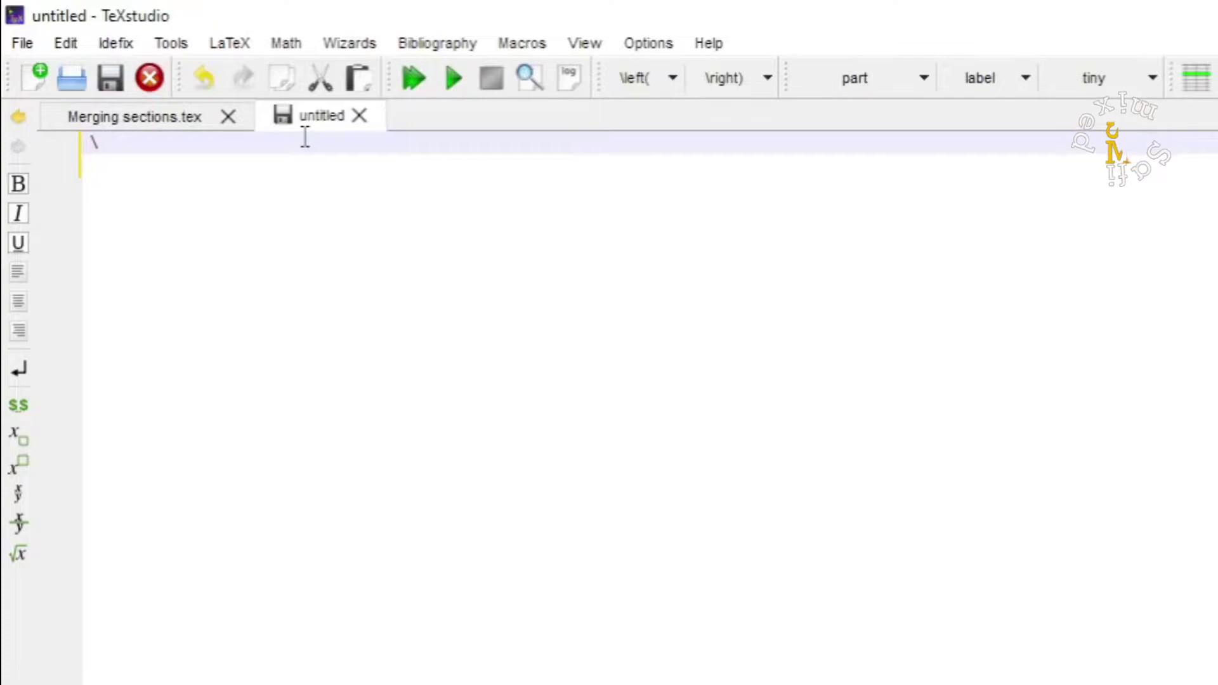
text(secti)
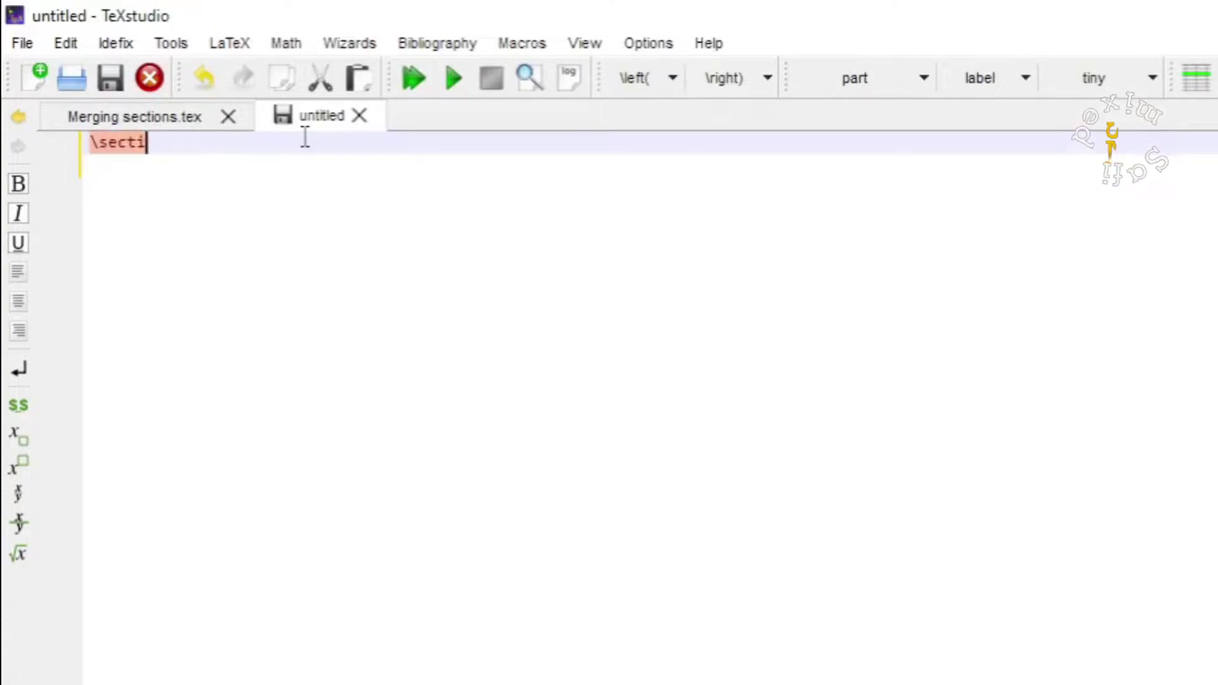
text(on{)
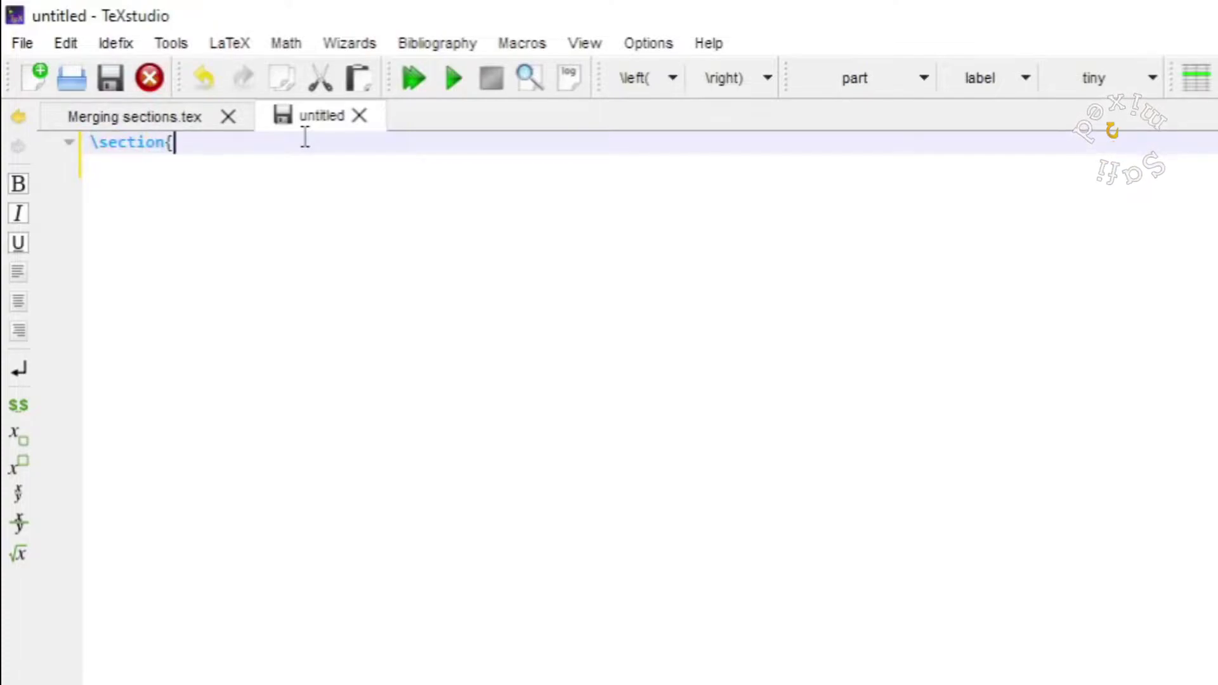
text(Backgro)
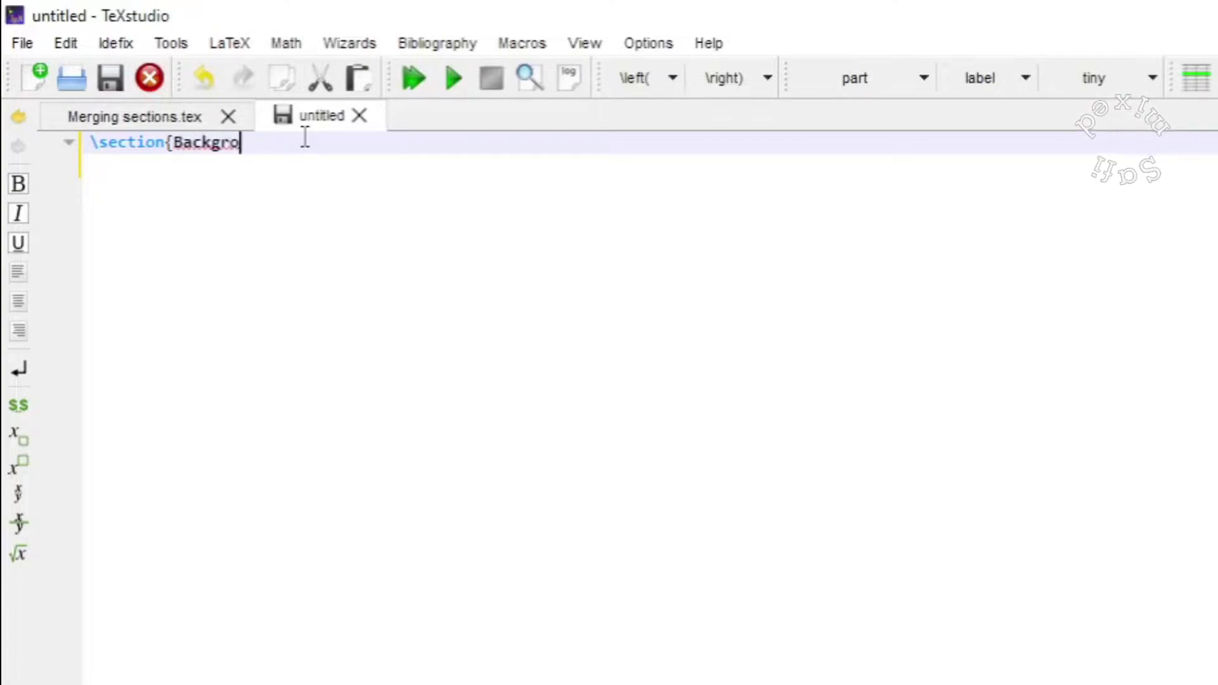
text(und stude)
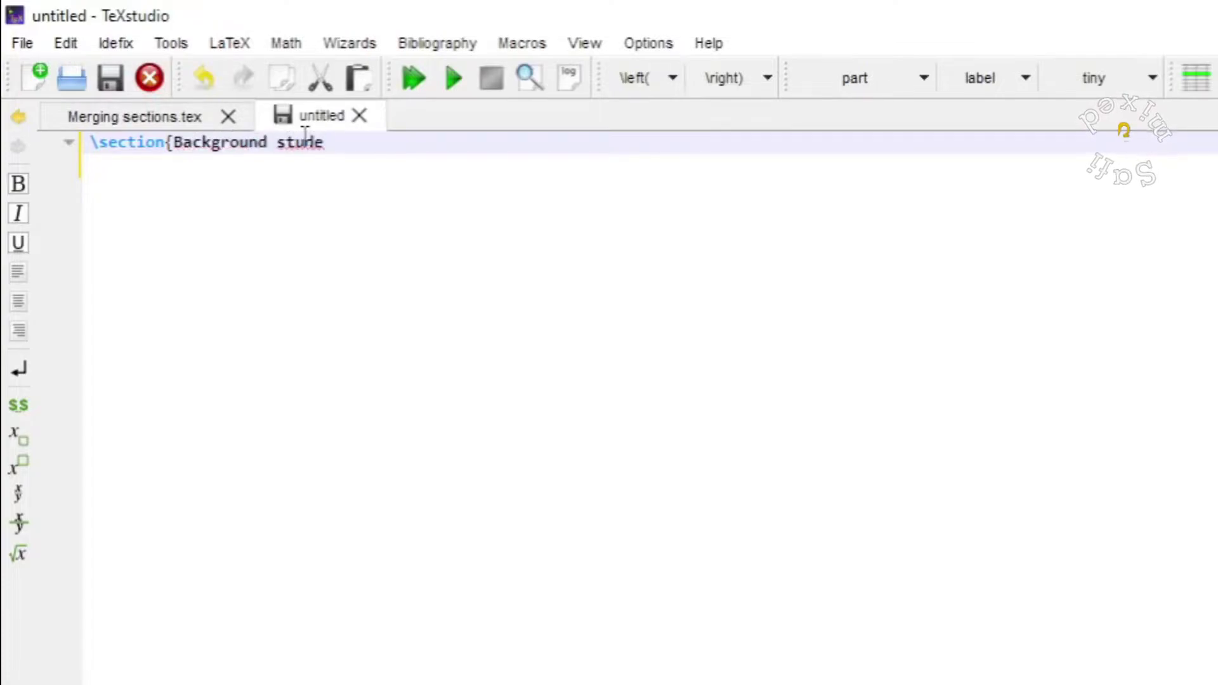
key(BackSpace)
text(ies})
key(Return)
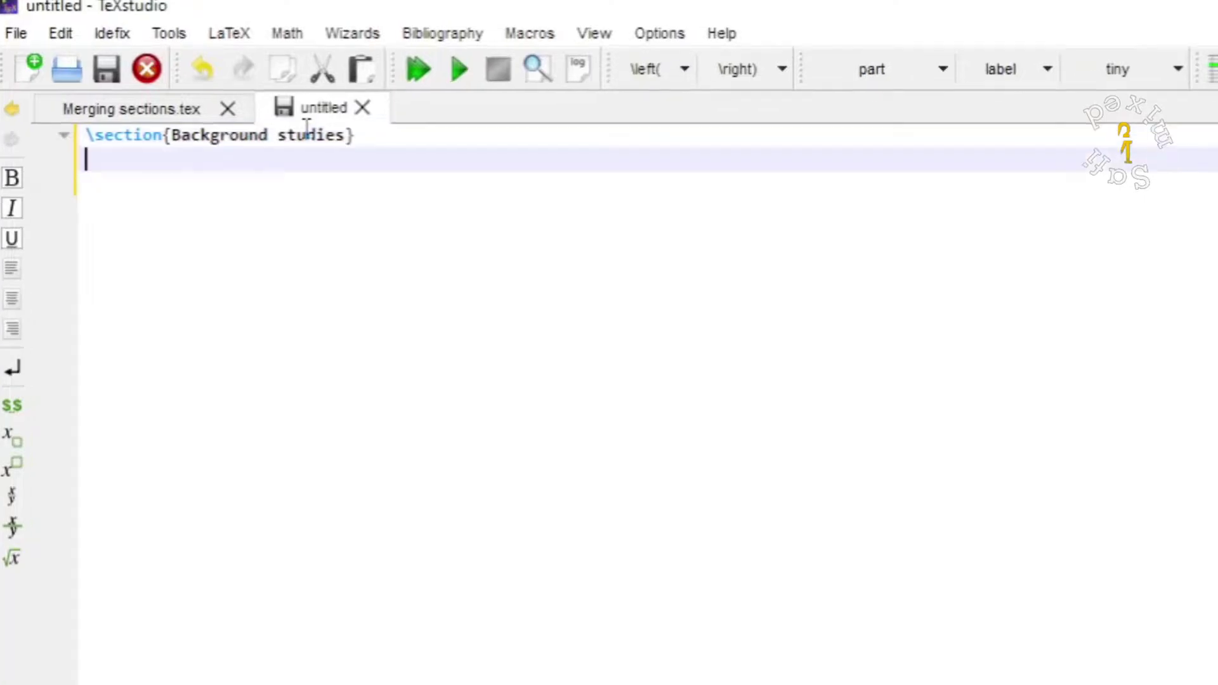
text(Th)
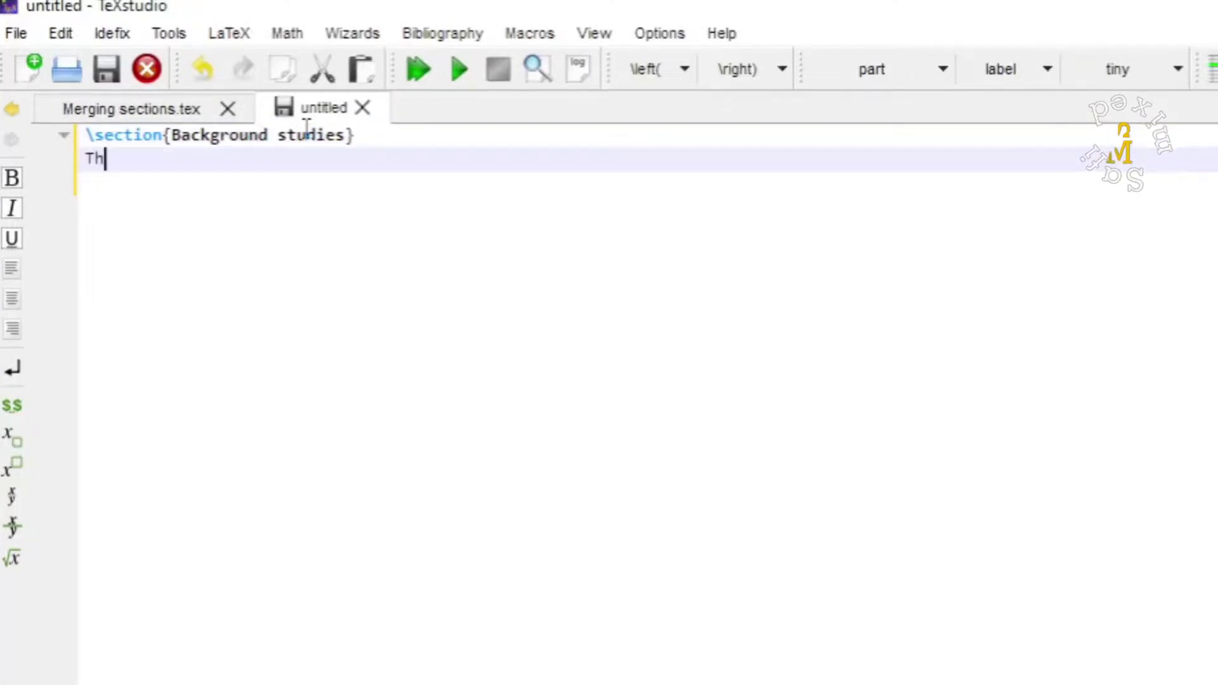
text(is section pro)
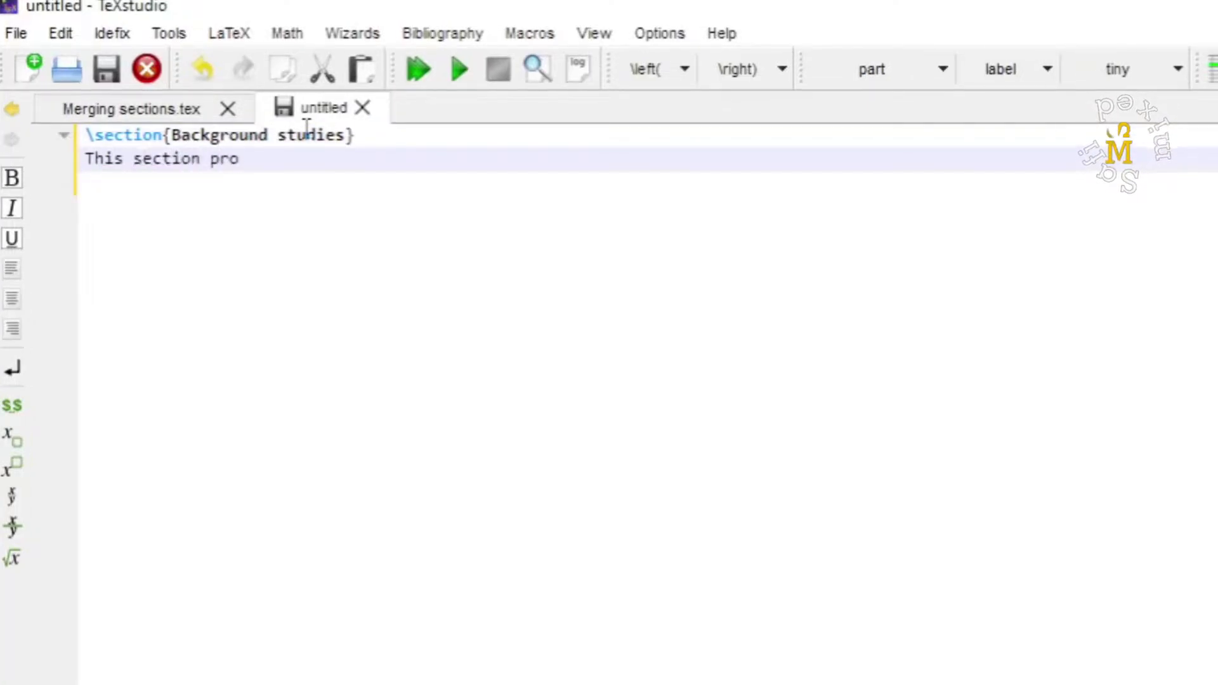
text(vides the b)
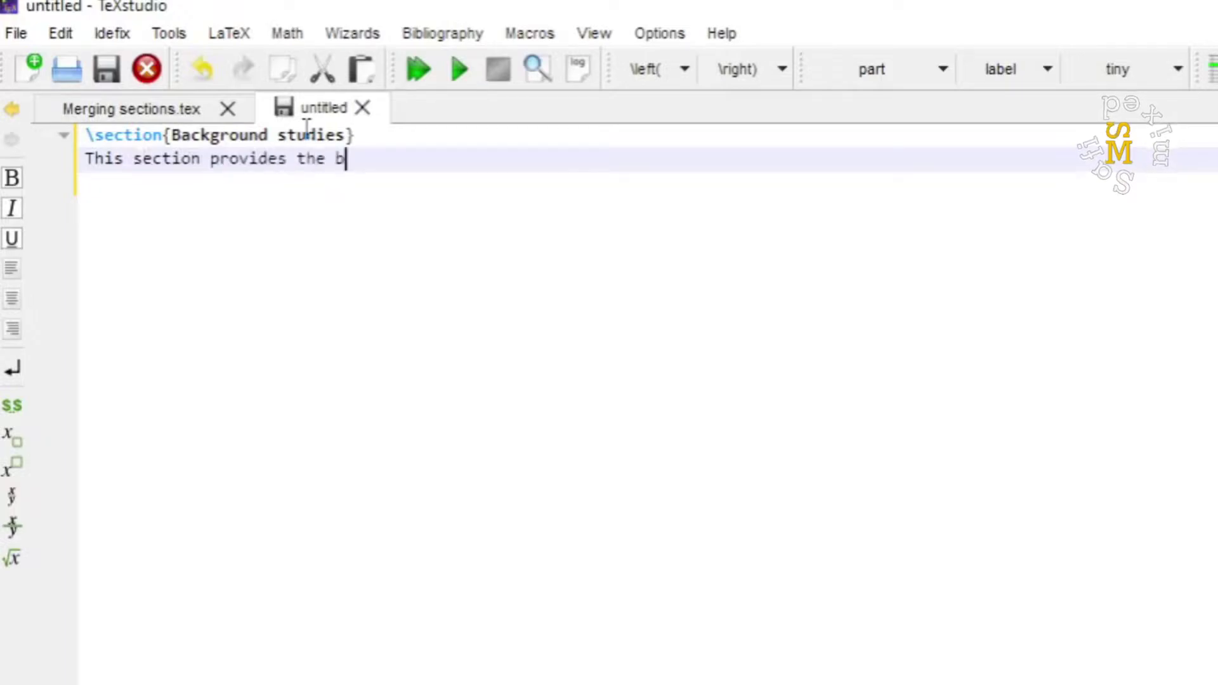
text(ac)
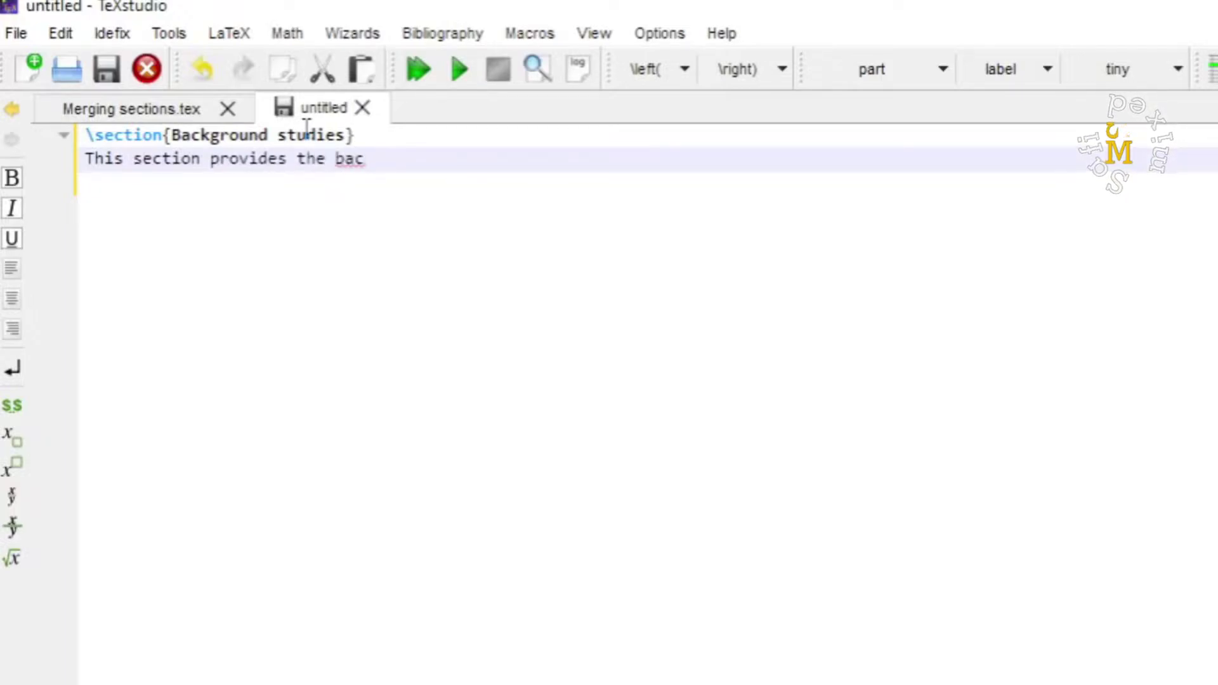
text(kground )
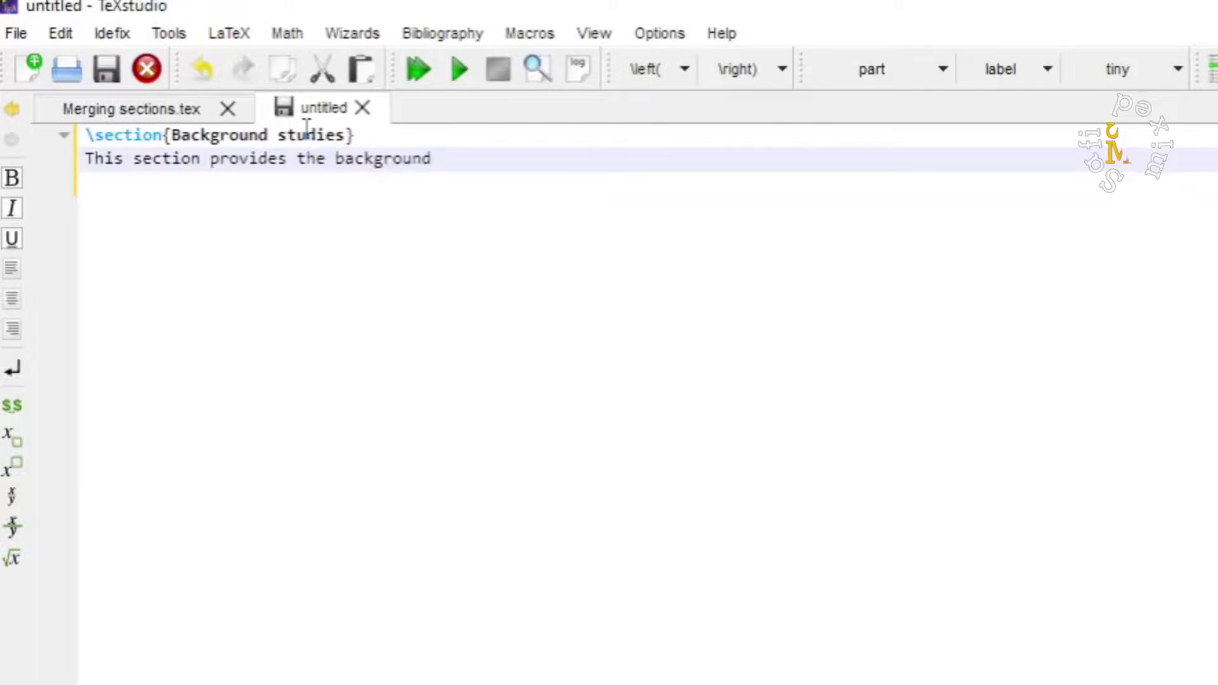
text(studies fo)
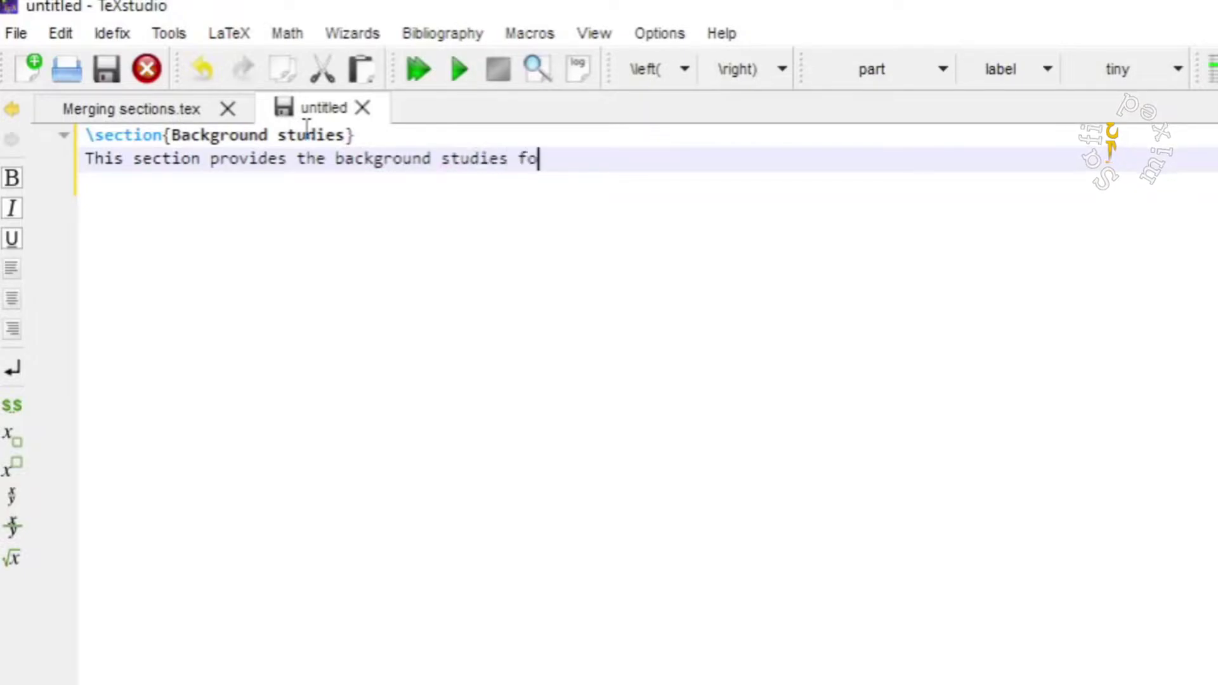
text(r the rest)
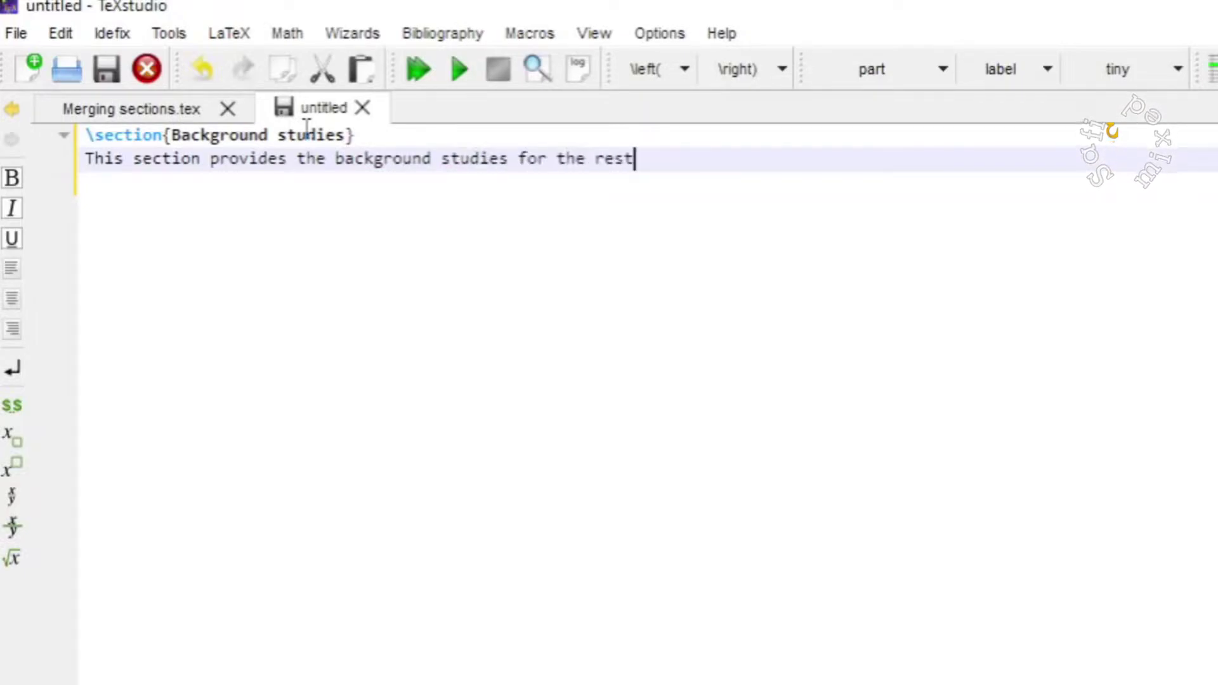
text( of the docu)
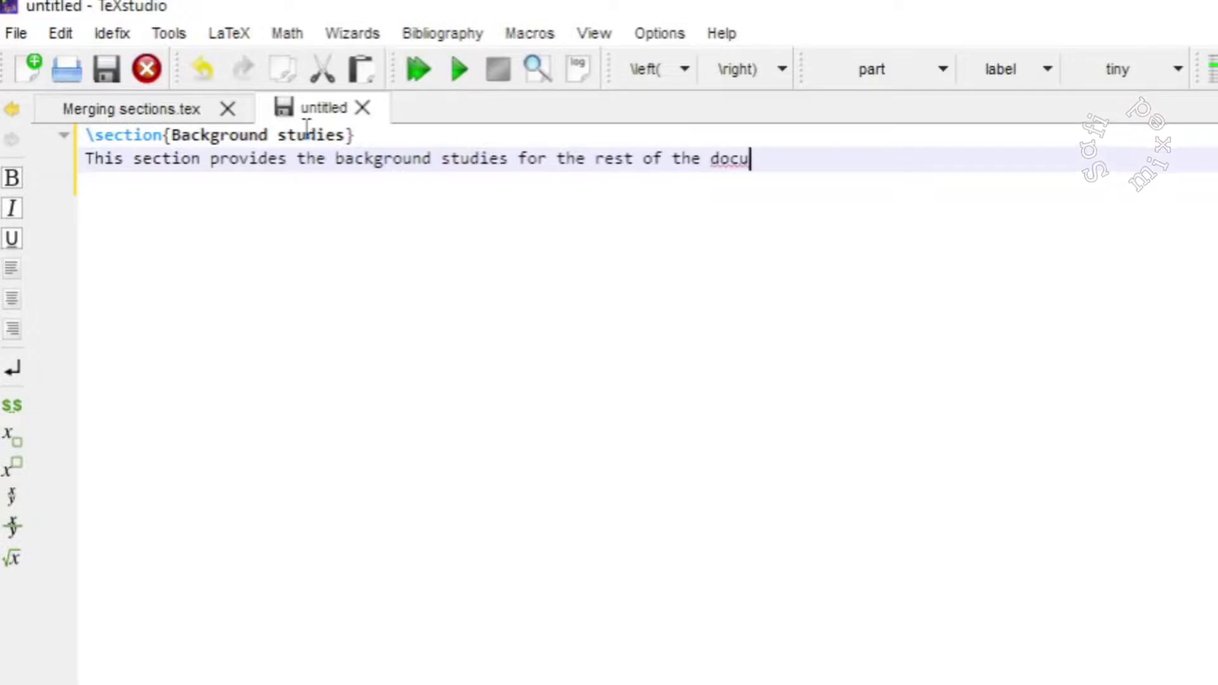
text(ment.)
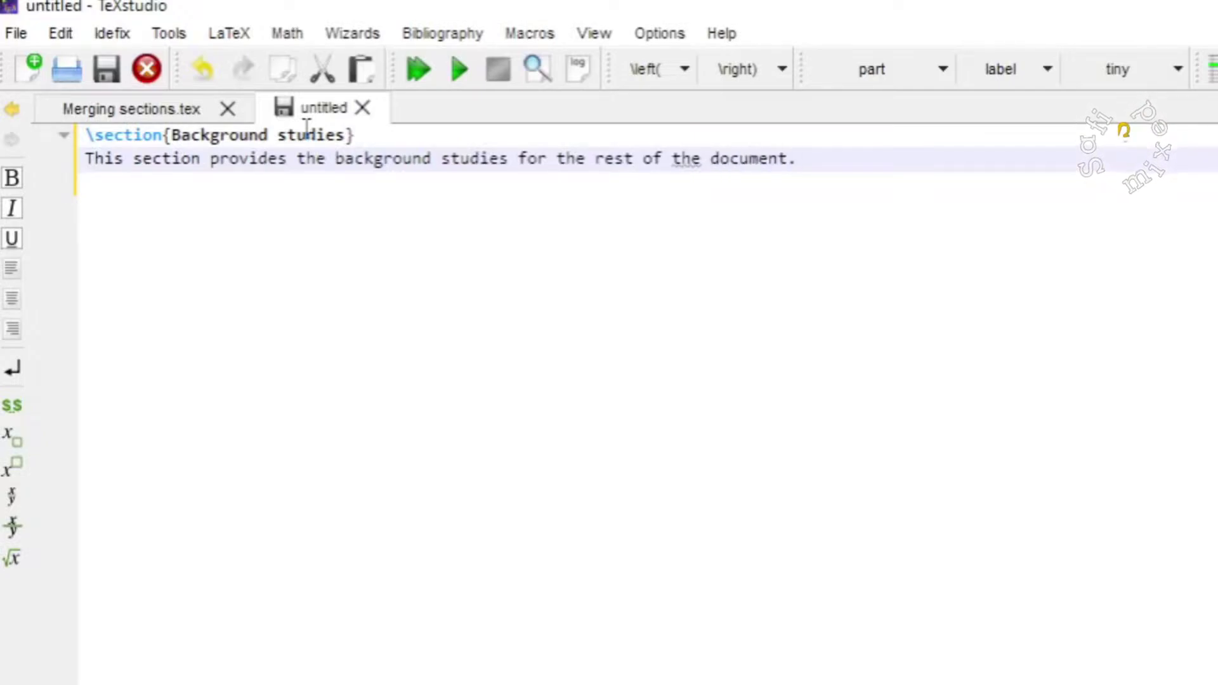
Step: Save the Background studies document as background.tex in the project folder
click(15, 33)
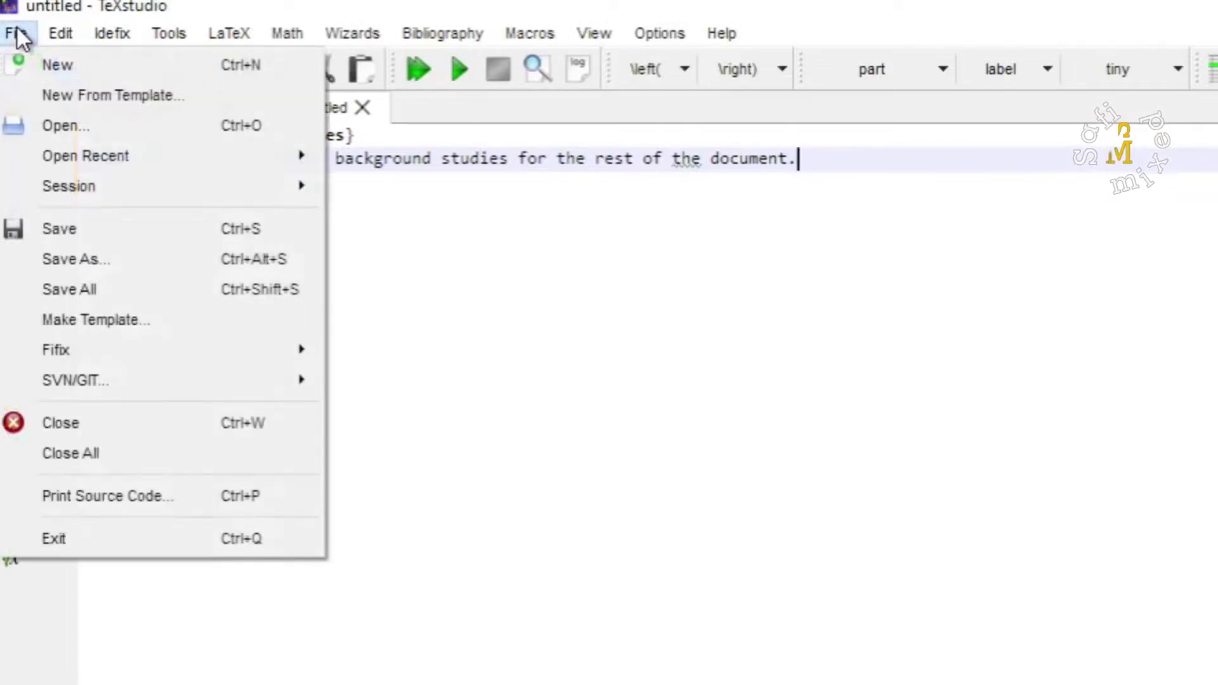
click(99, 252)
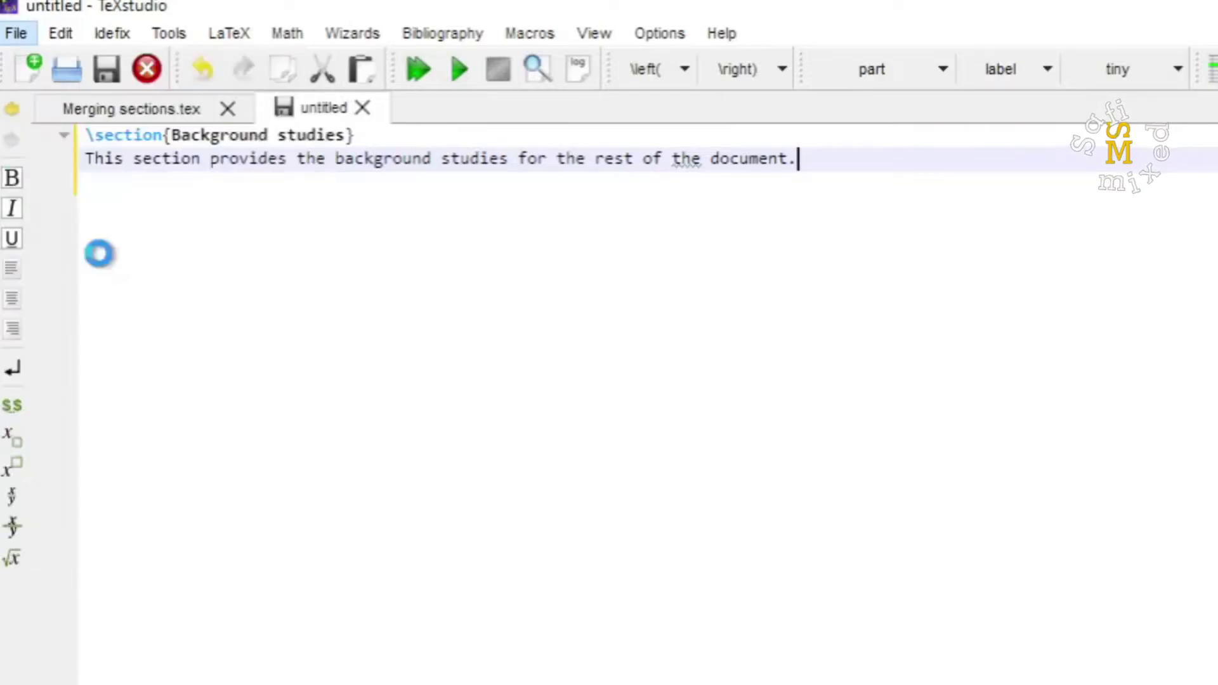
key(BackSpace)
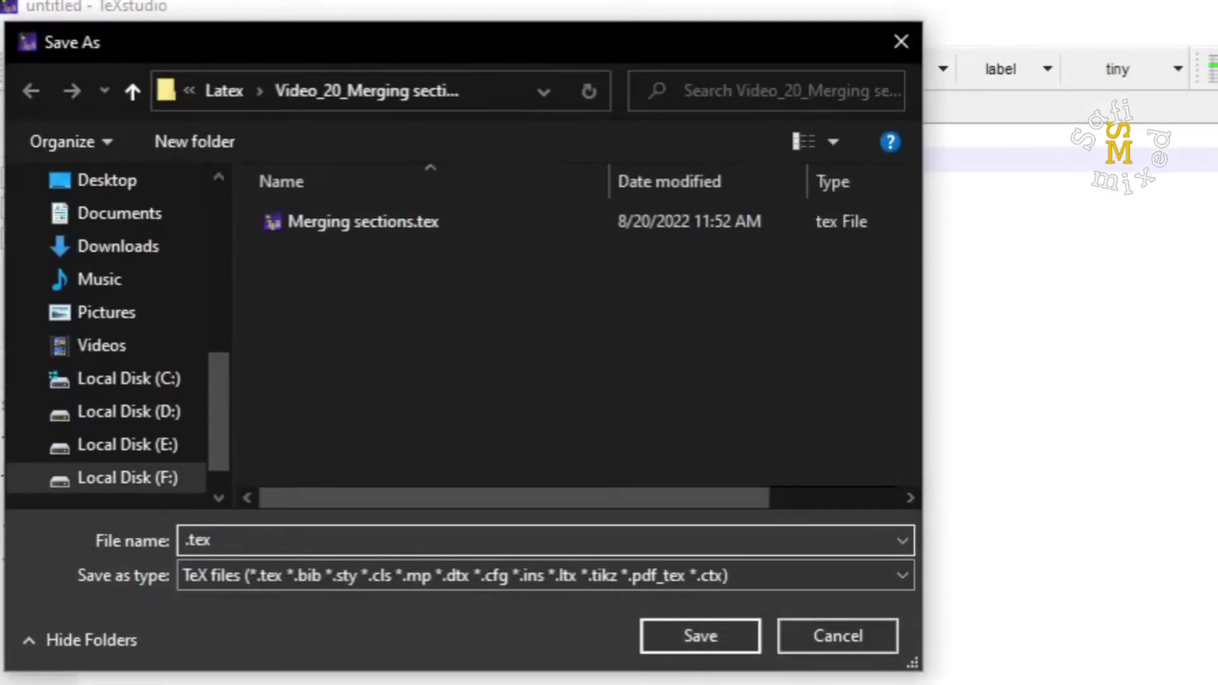
text(back)
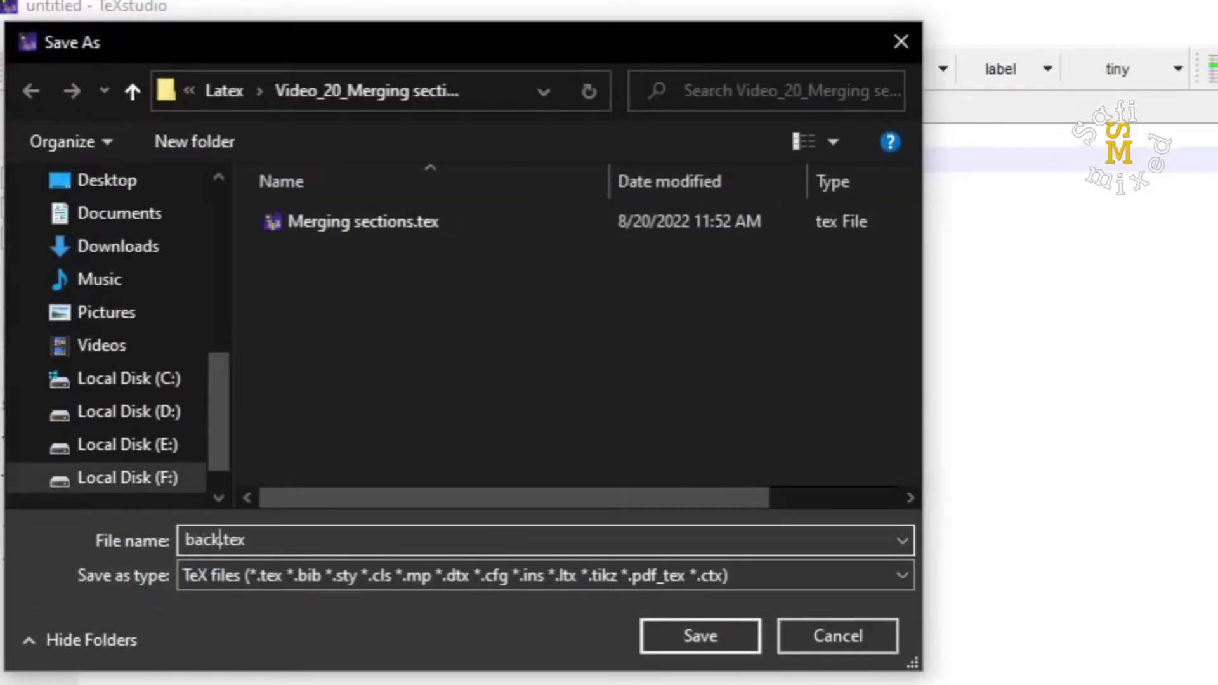
text(ground)
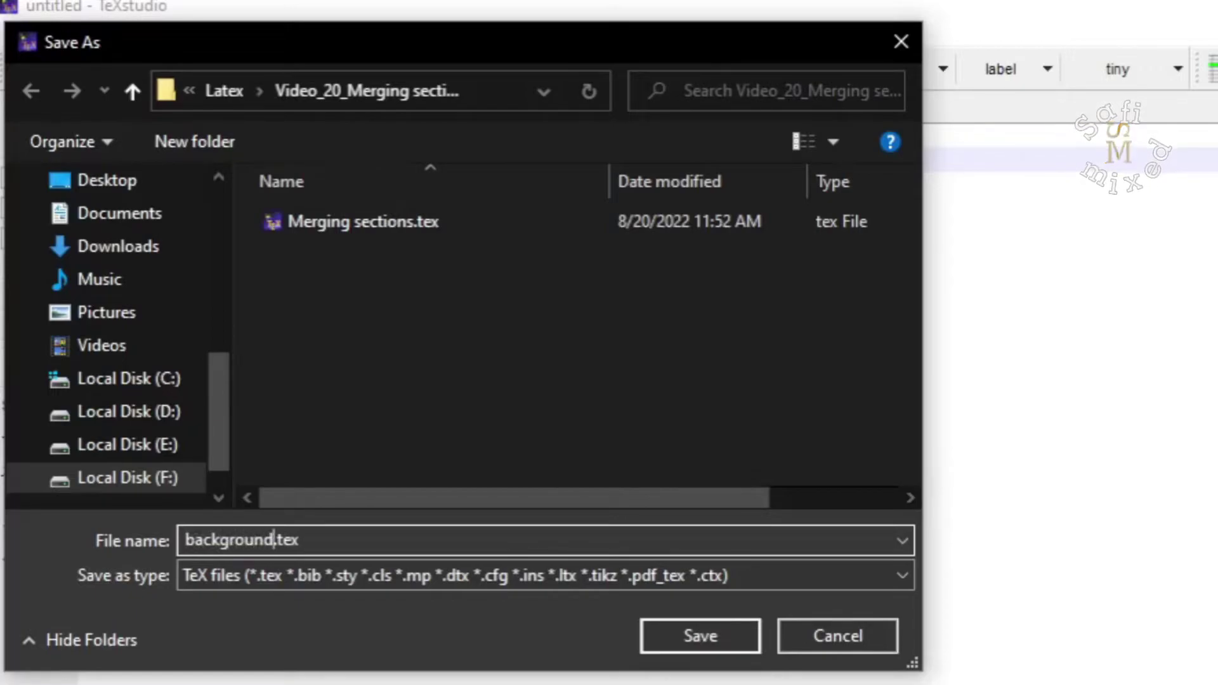
key(Return)
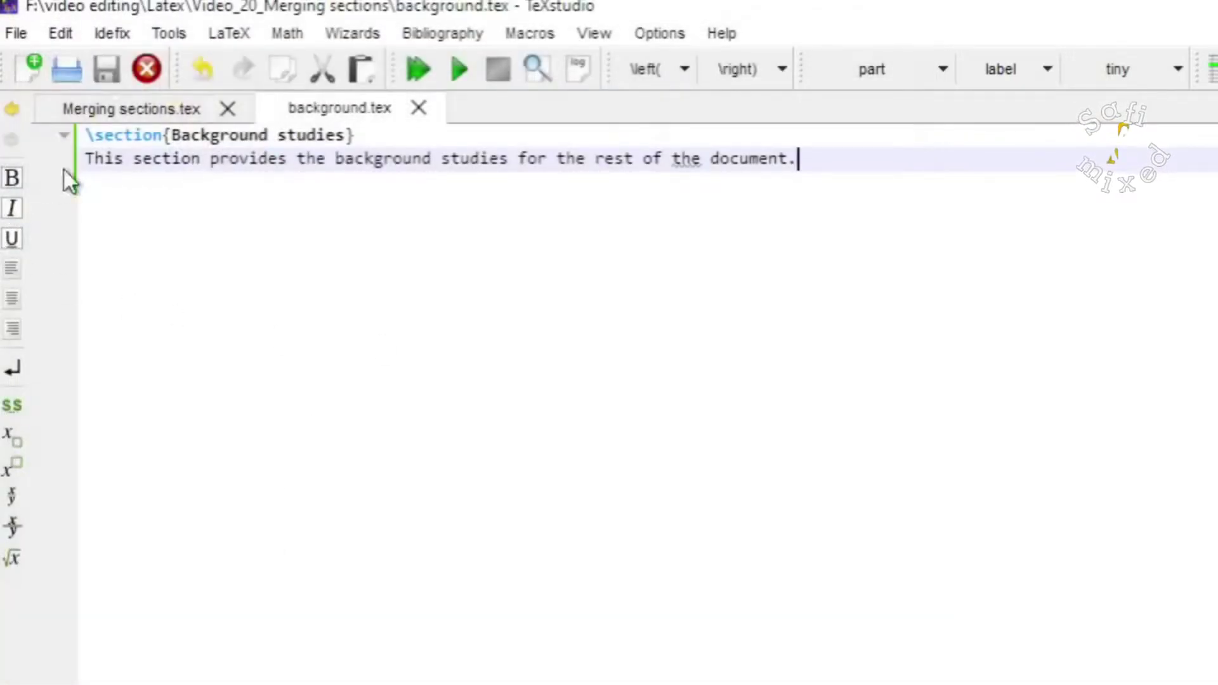
Step: Add \input{background} below \end{figure} in Merging sections.tex and build the PDF
click(123, 107)
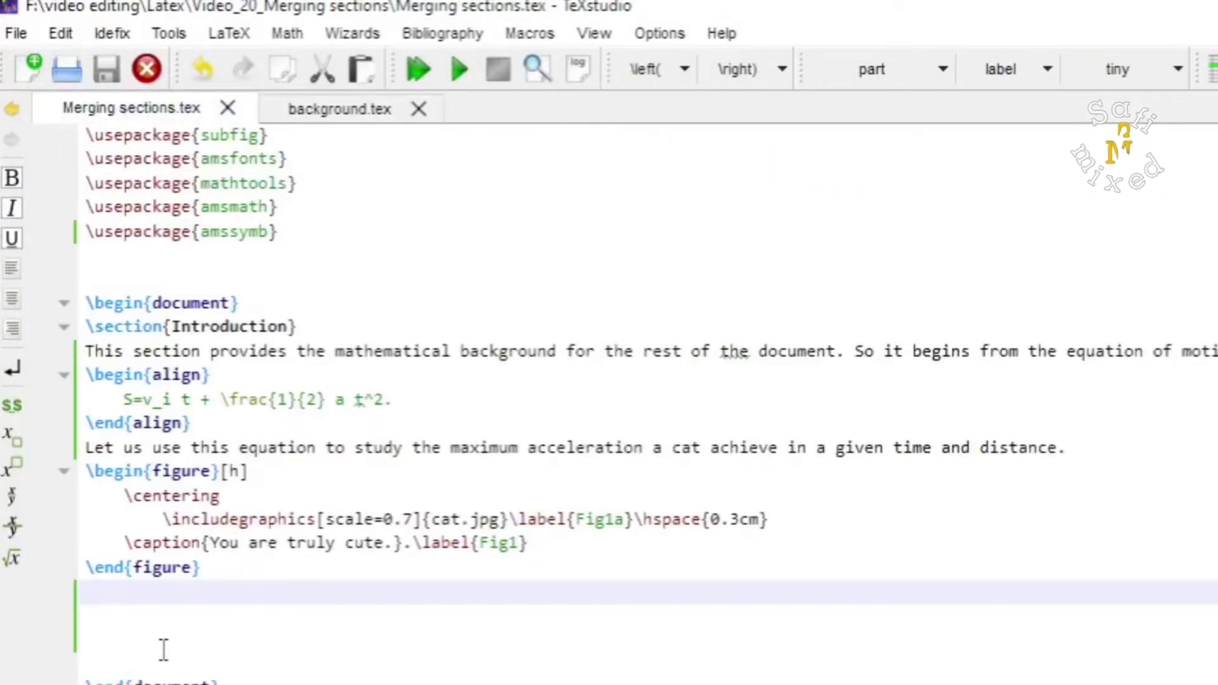
key(Return)
key(Return)
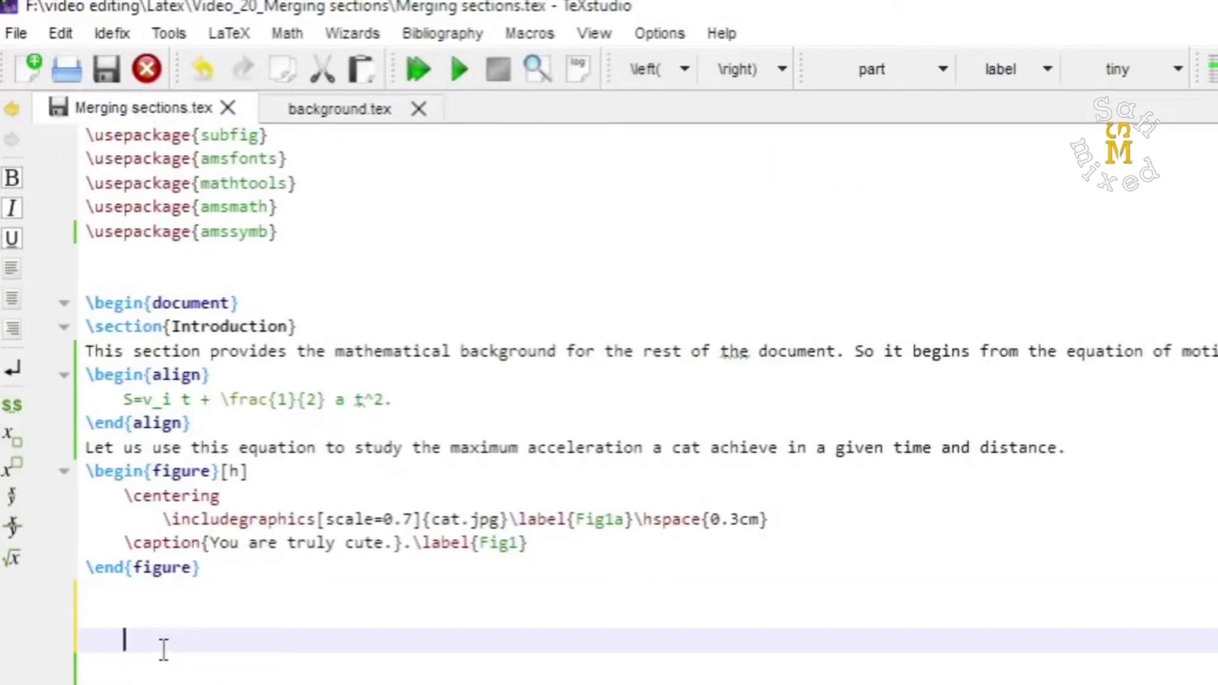
key(BackSpace)
text(\)
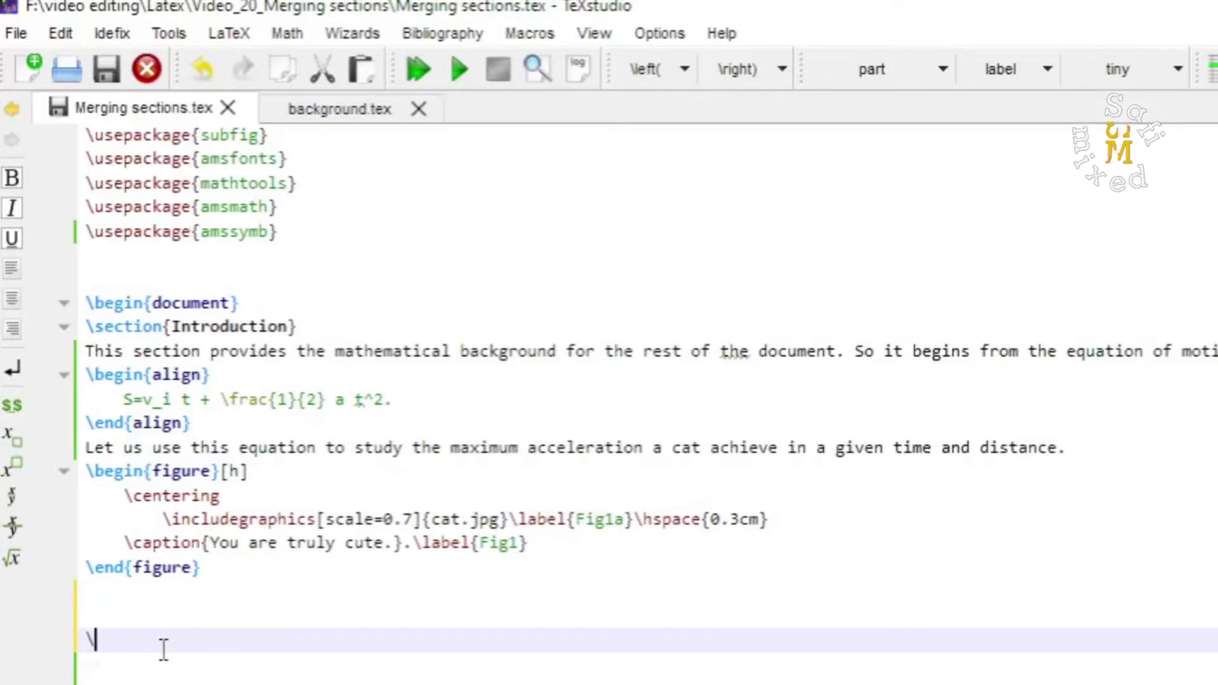
text(in)
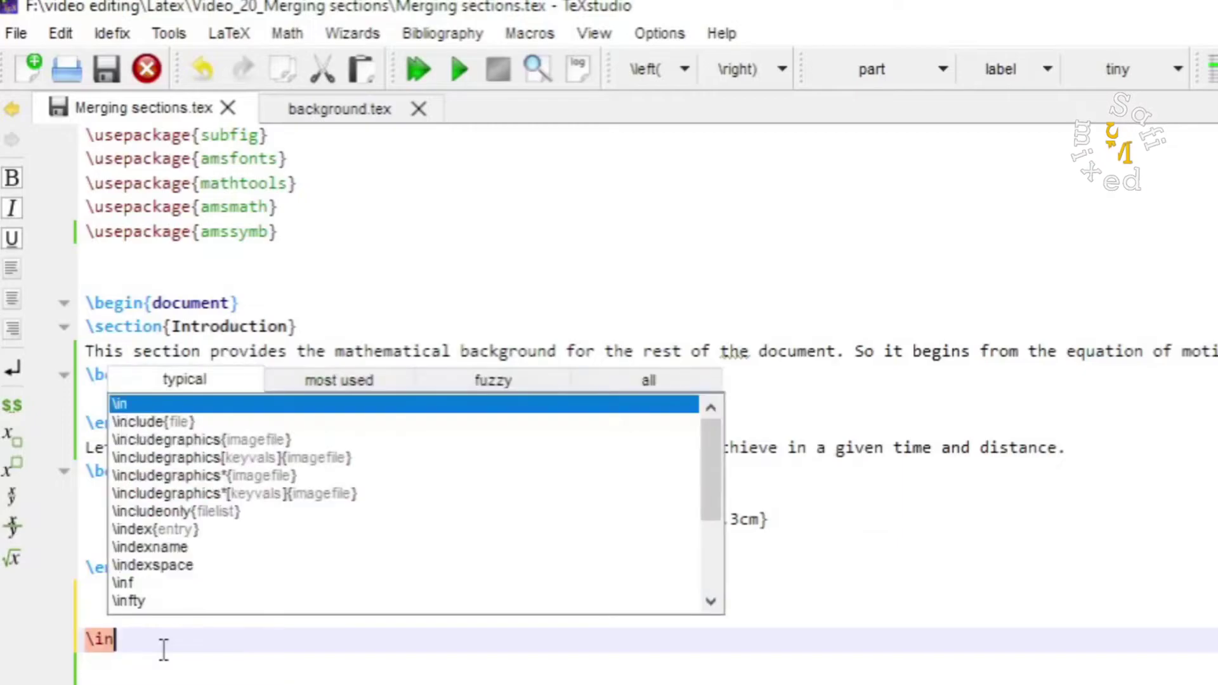
text(put{)
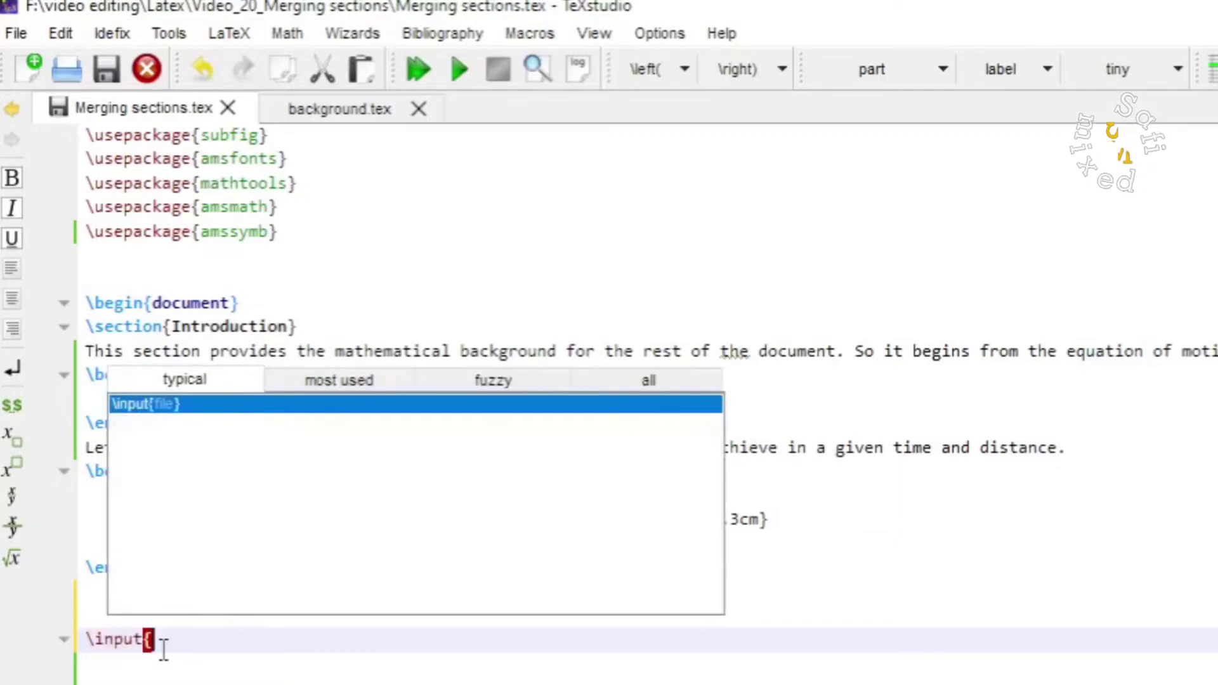
text(backgrou)
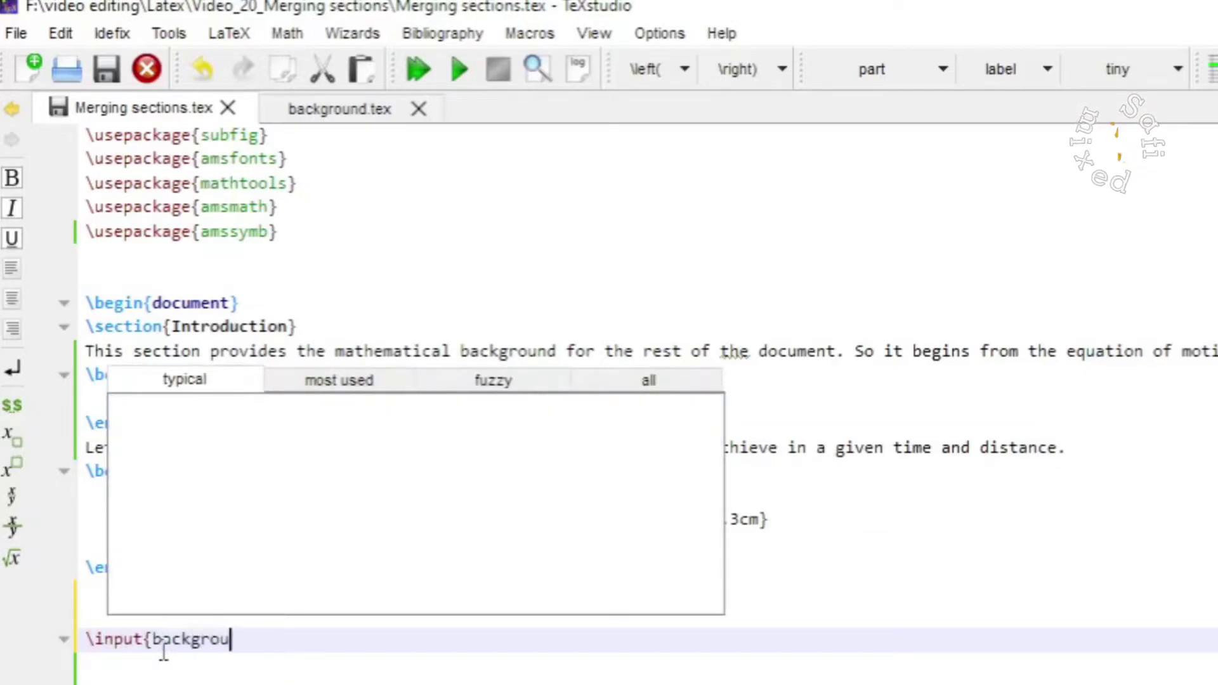
text(nd})
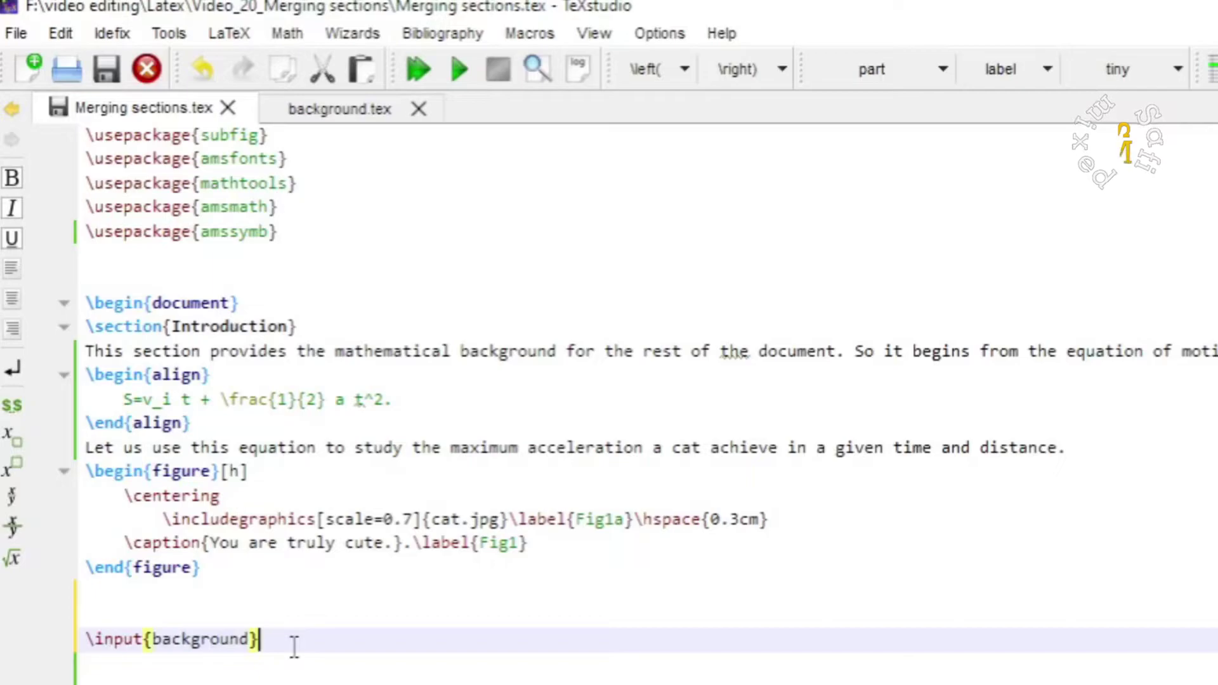
key(F5)
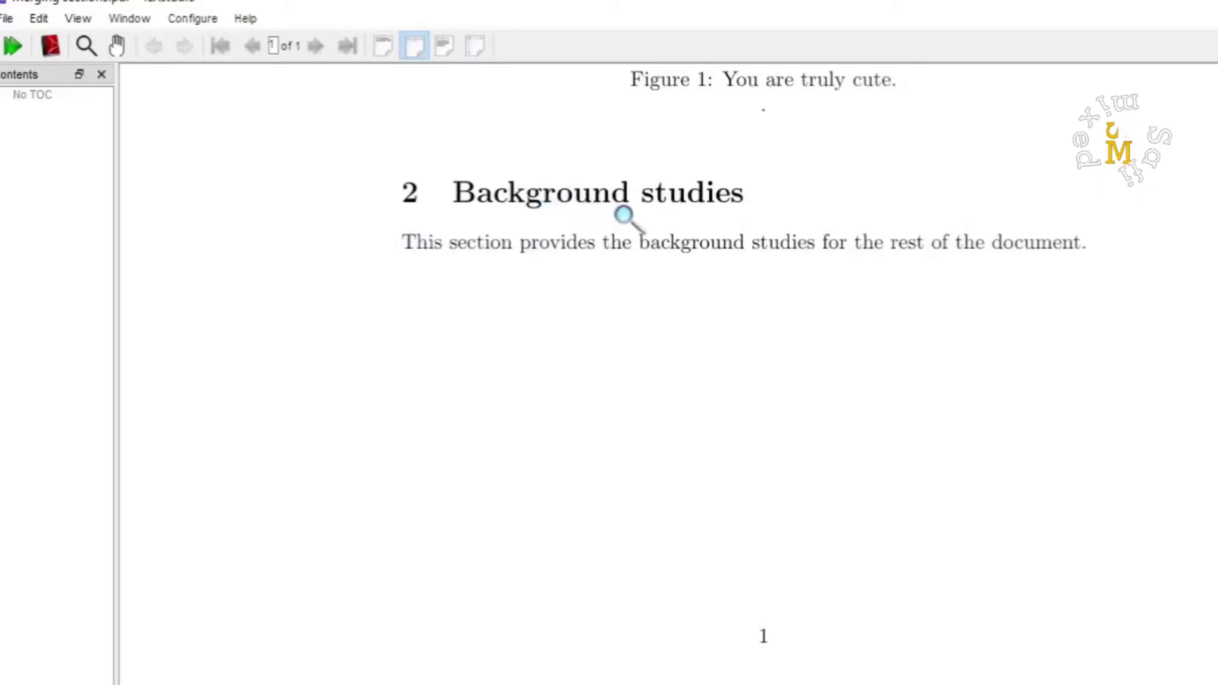
scroll(625, 217, up, 3)
scroll(609, 108, up, 1)
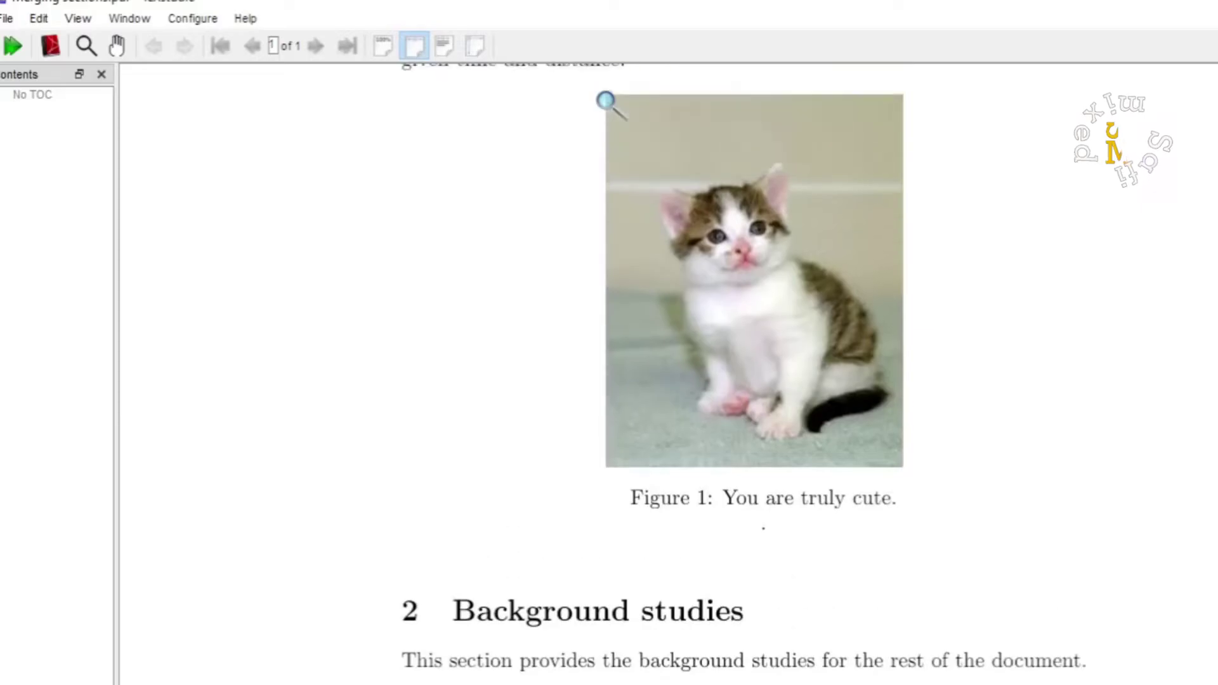
scroll(609, 109, up, 2)
scroll(608, 105, up, 2)
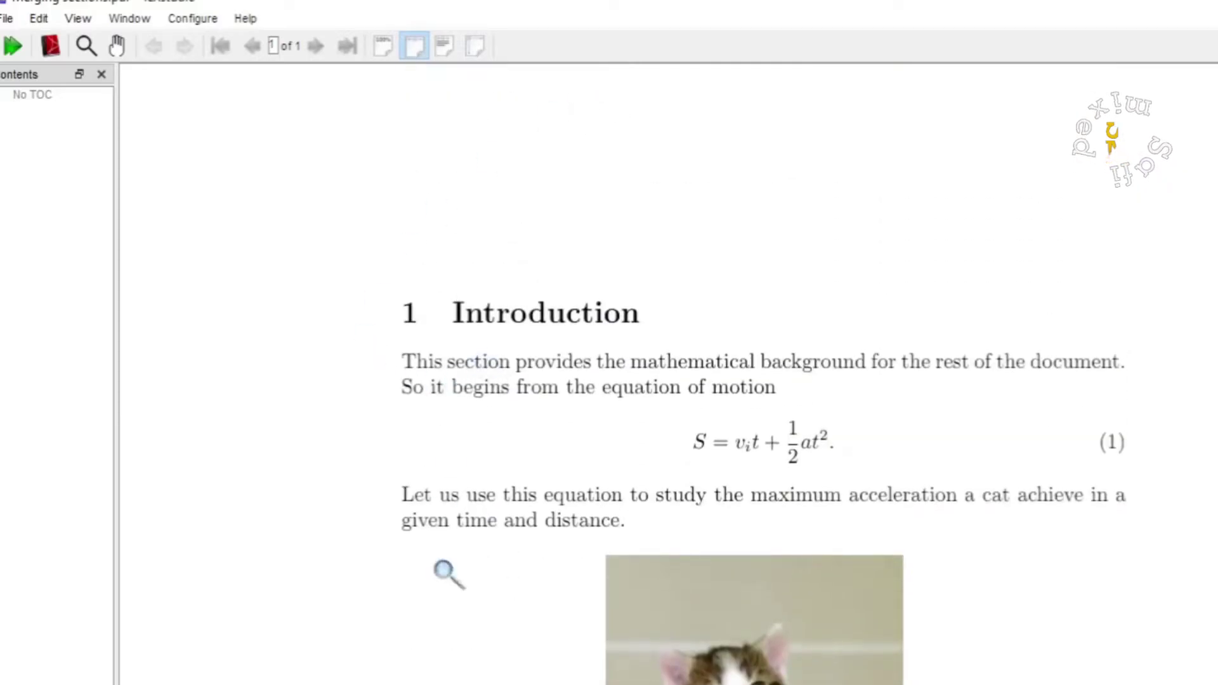
Step: Return from the PDF viewer to the Merging sections.tex source
key(alt+Tab)
scroll(435, 569, down, 2)
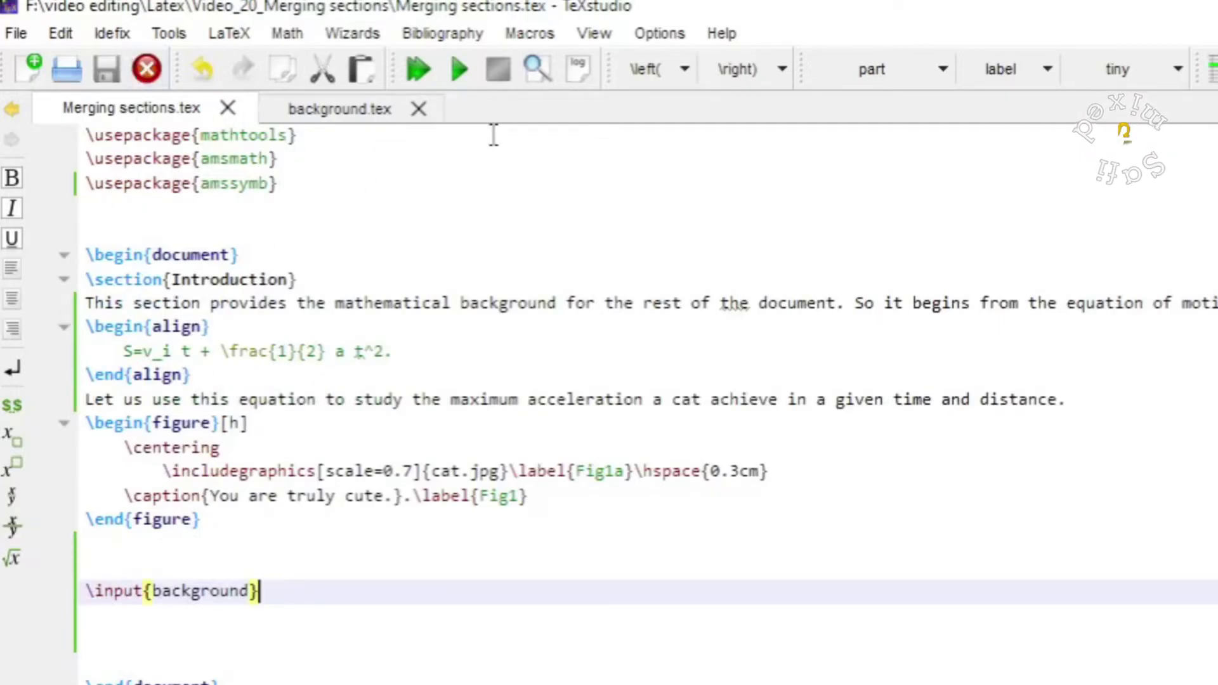
Step: Create a new document with a \section{My extension} heading and start its sentence about the research extension
key(ctrl+n)
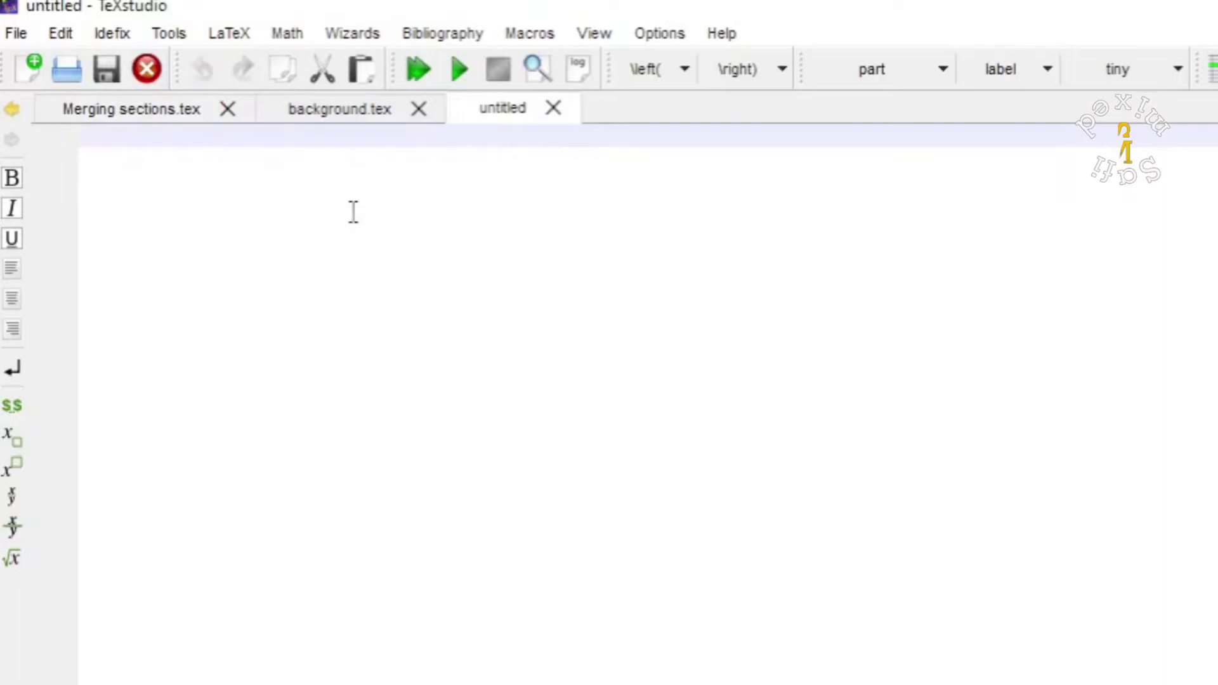
text(\)
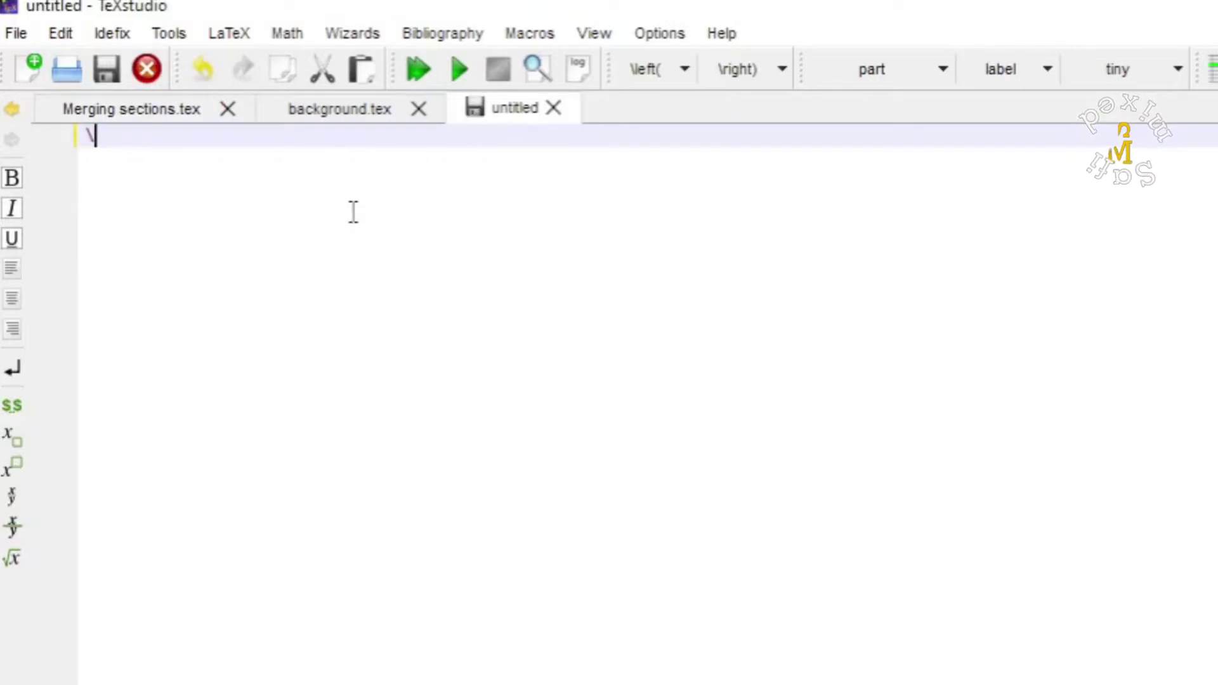
text(sect)
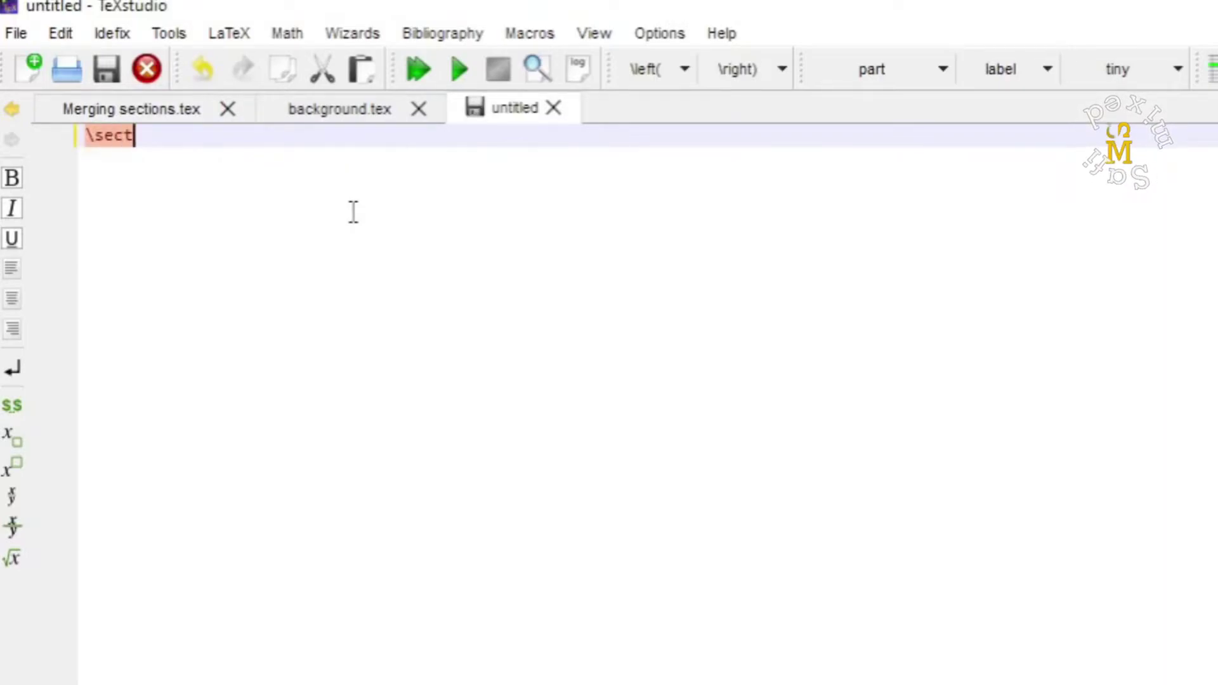
text(ion{my)
key(BackSpace)
key(BackSpace)
key(BackSpace)
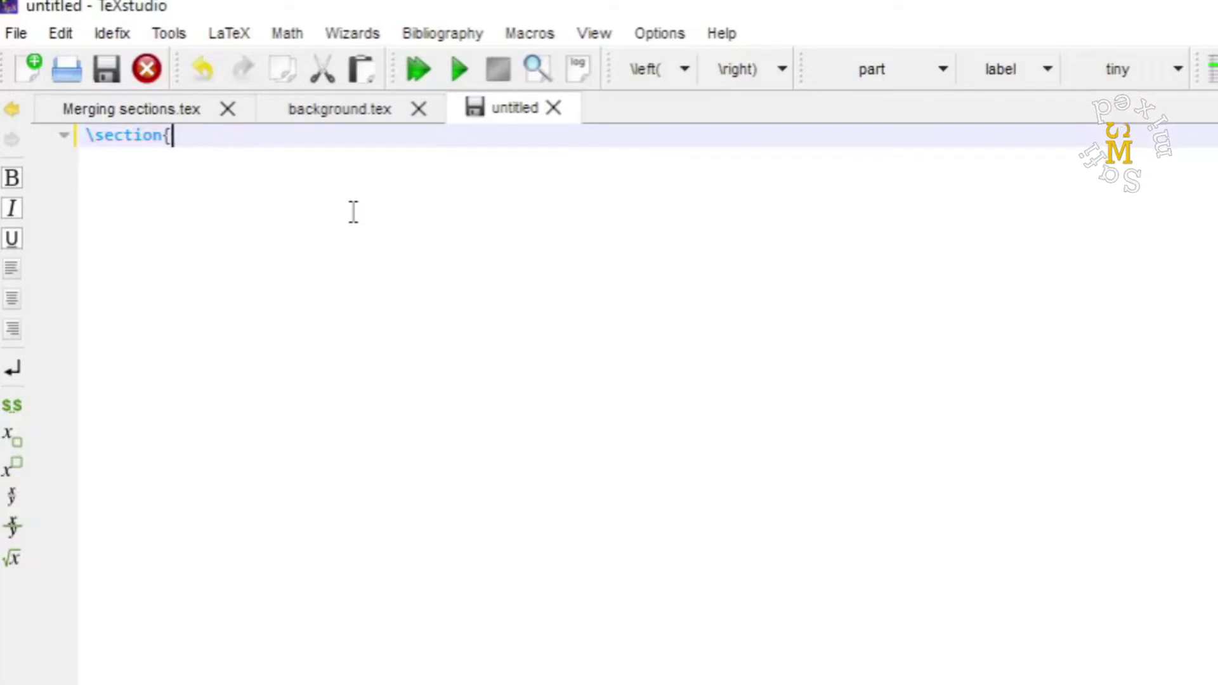
text(My ext)
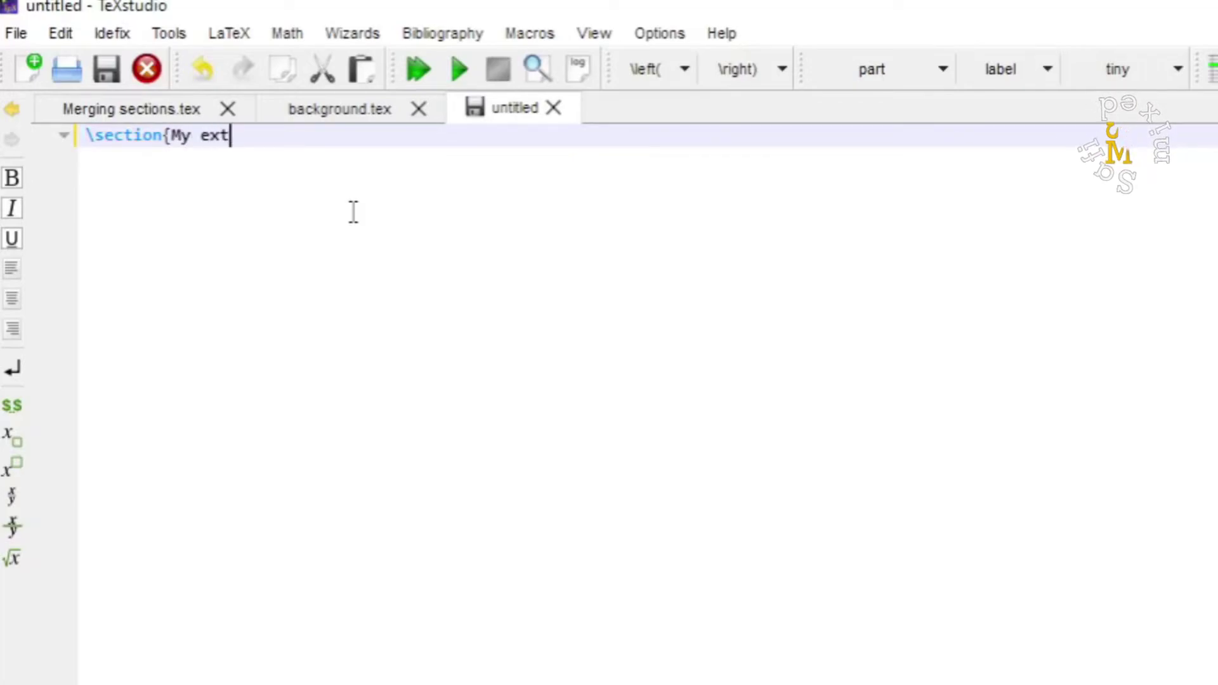
text(ension)
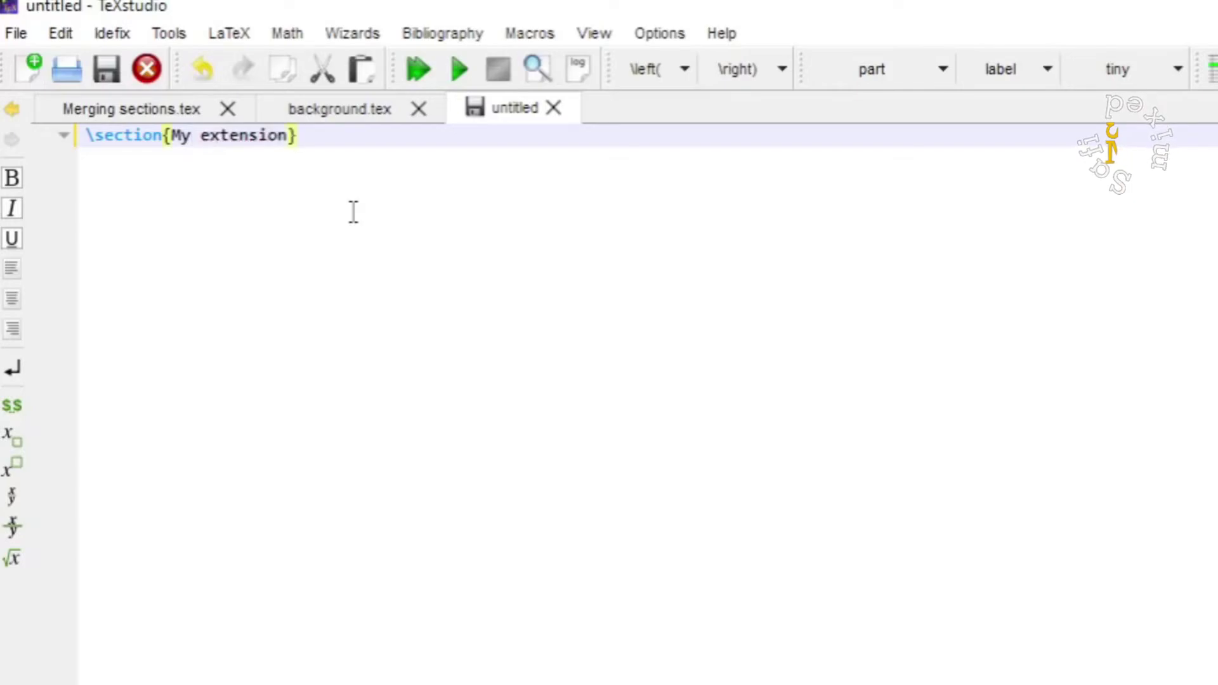
key(Return)
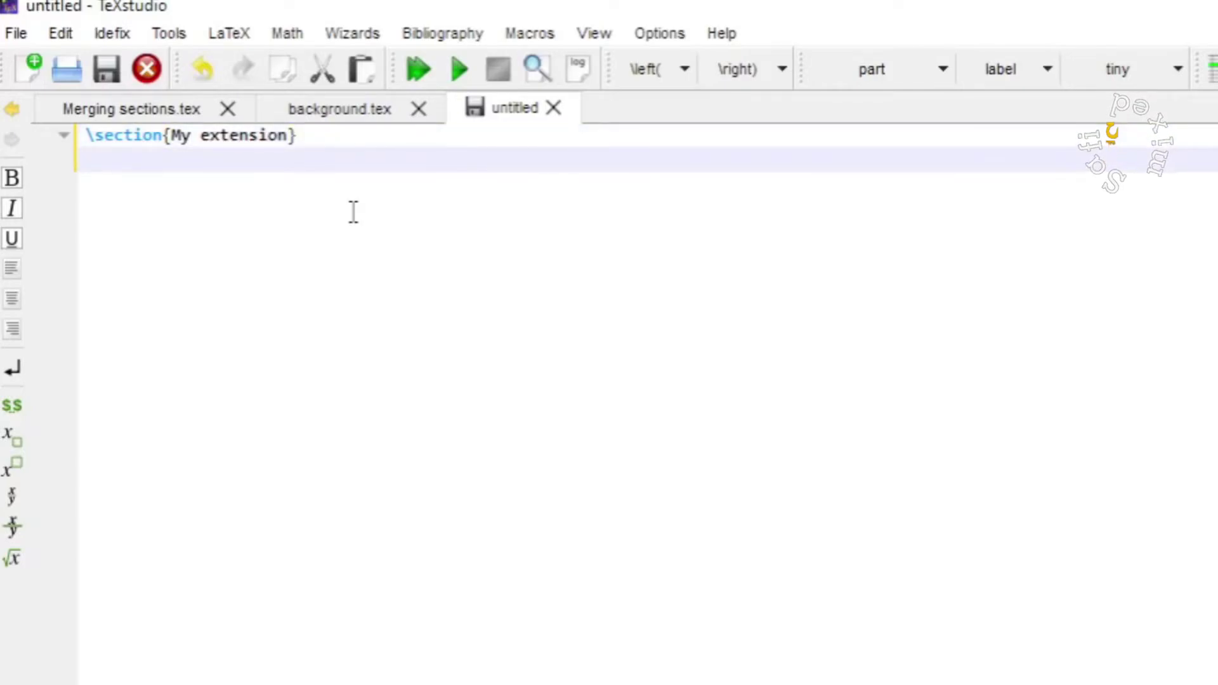
text(This section)
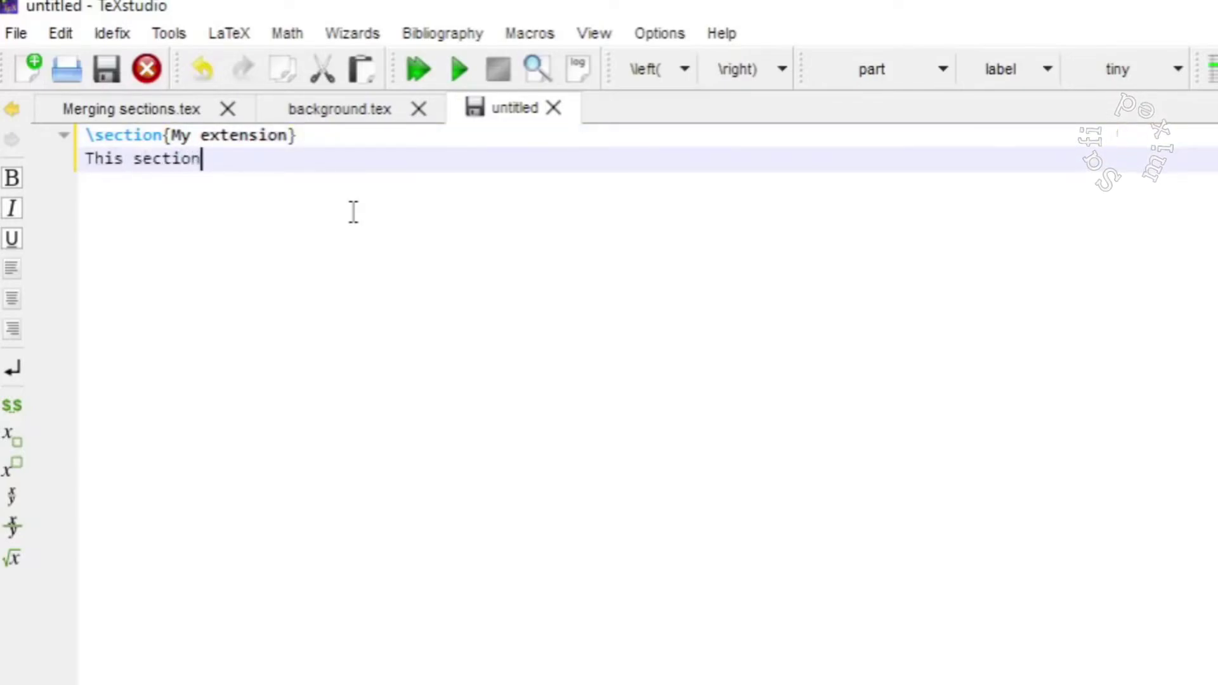
text( deals with)
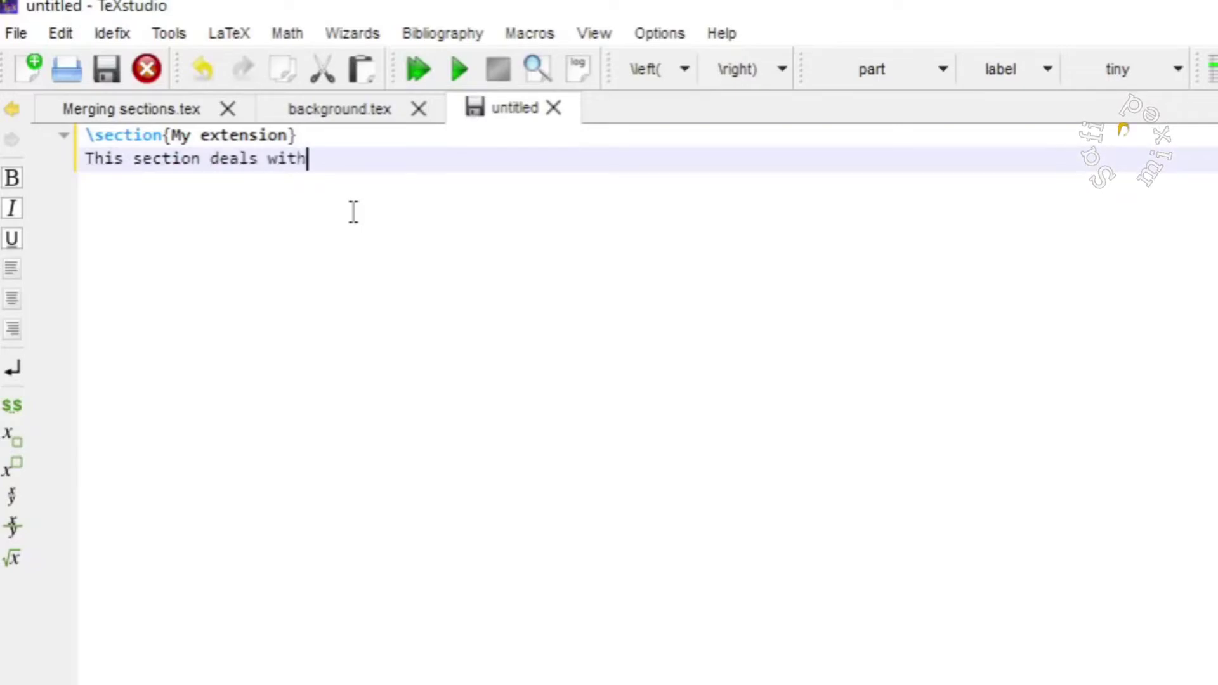
text( the extens)
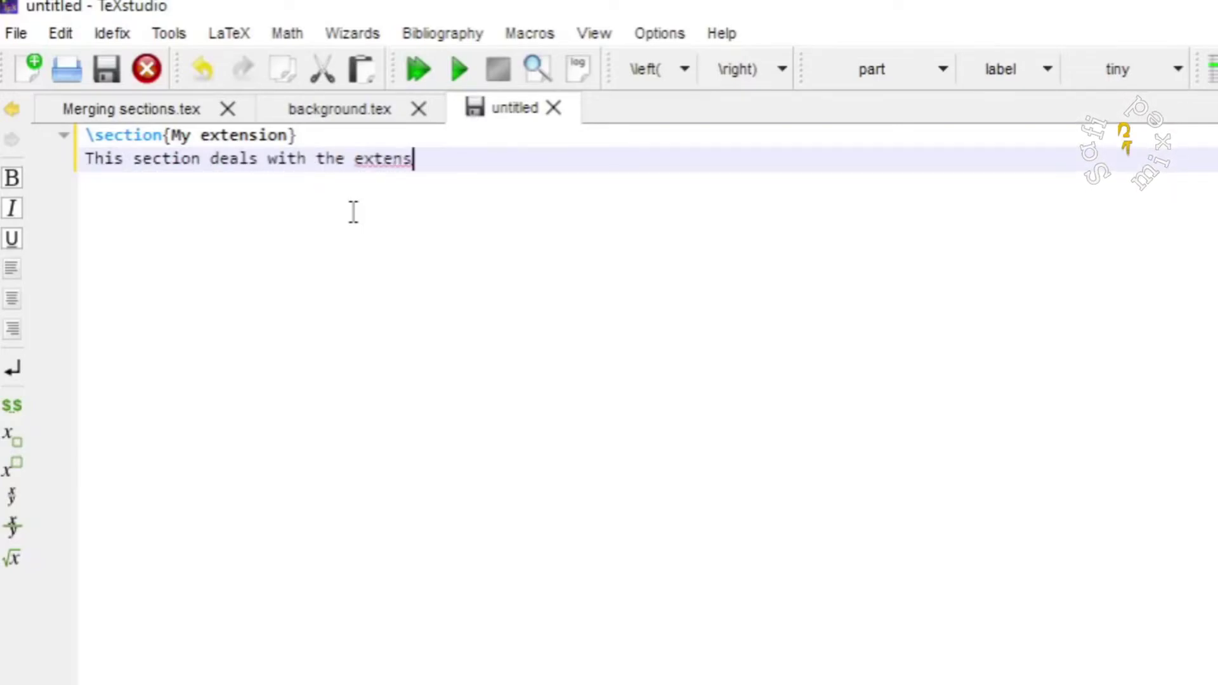
text(ion I made i)
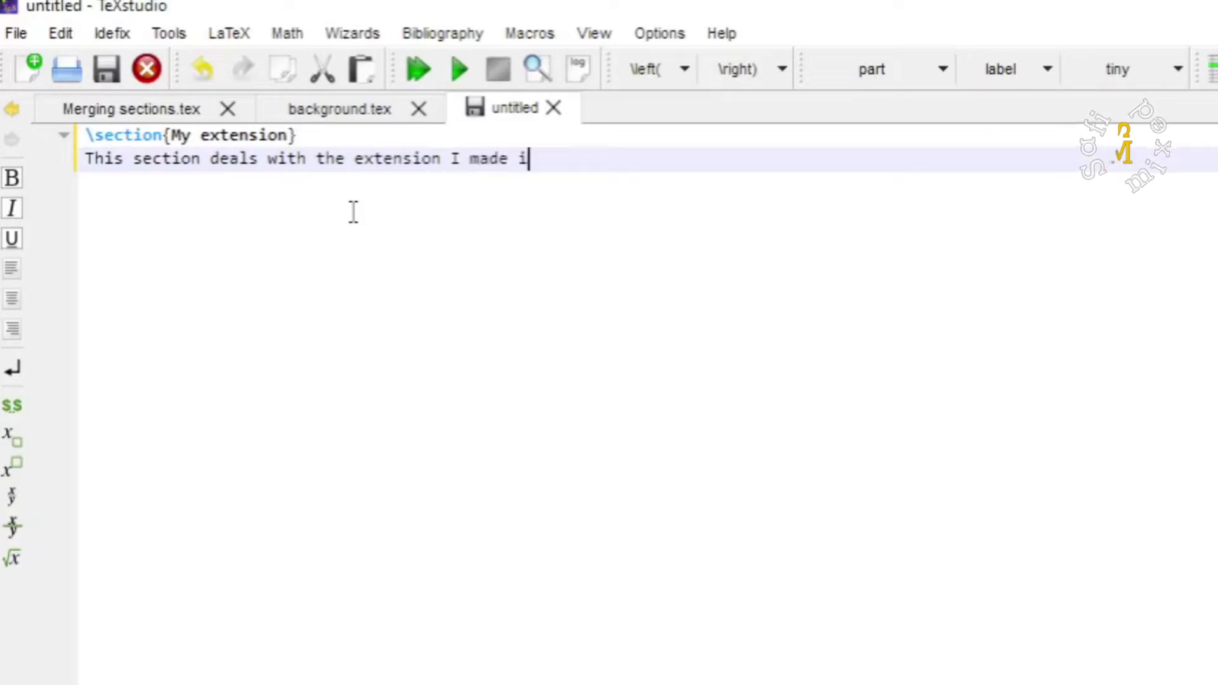
text(n the resear)
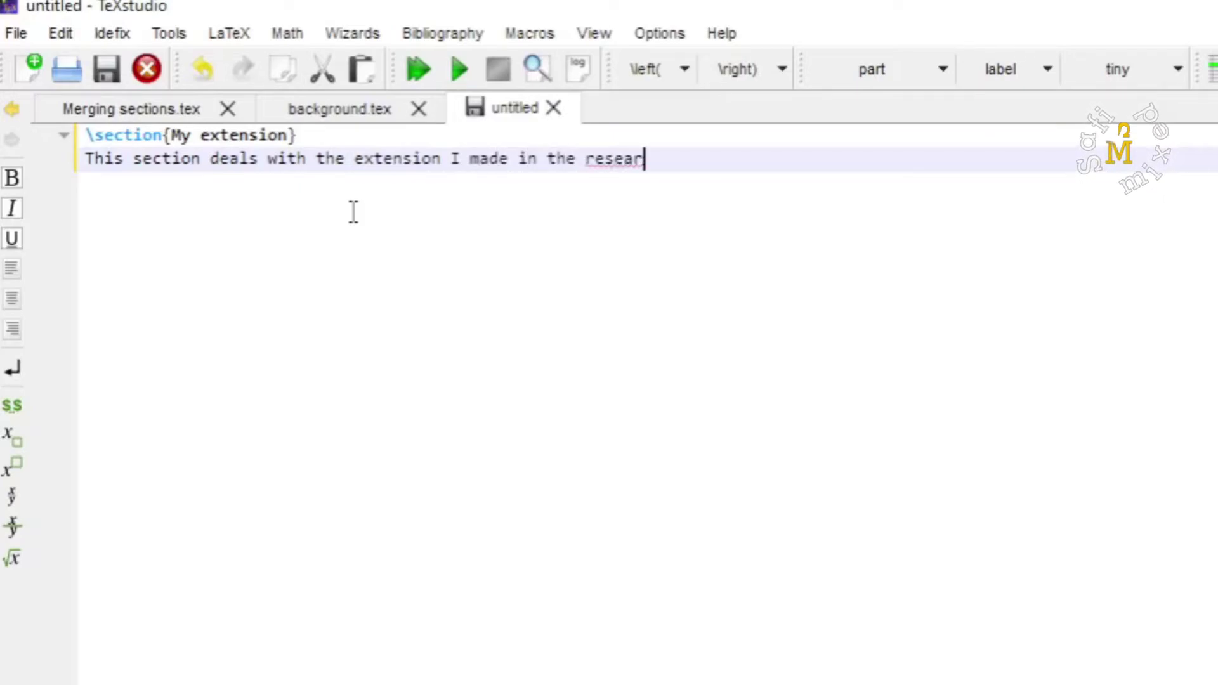
text(ch.)
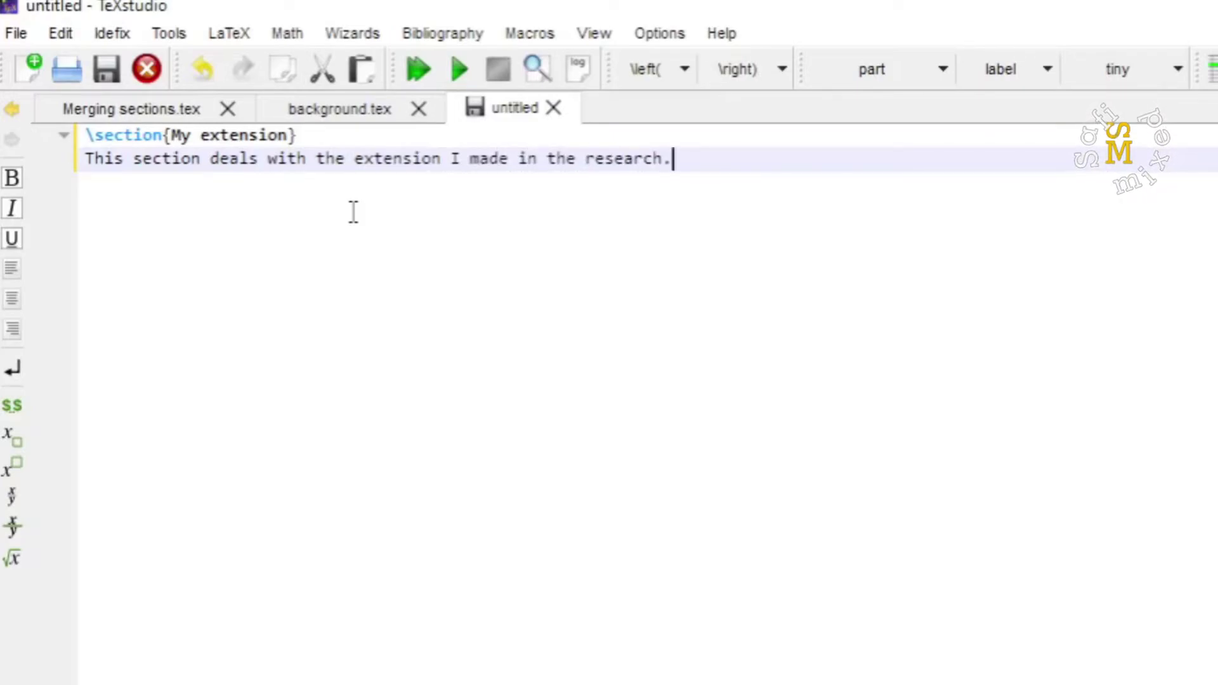
Step: Save the My extension document as extension.tex next to background.tex
click(16, 35)
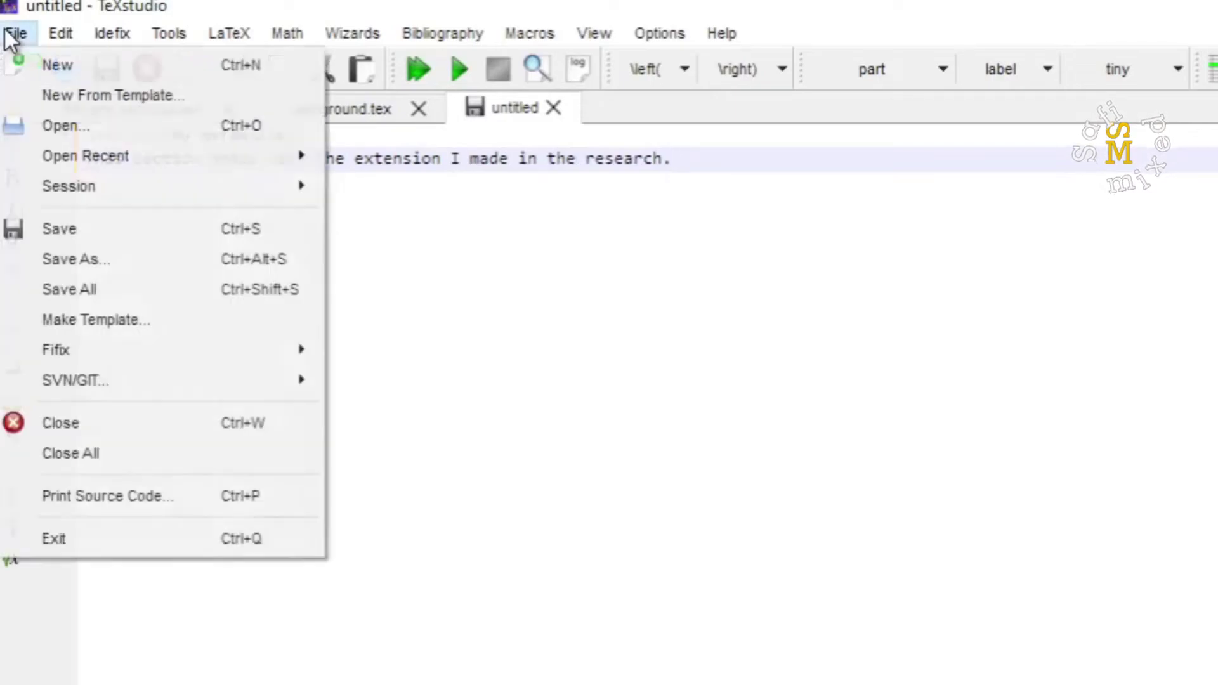
click(82, 254)
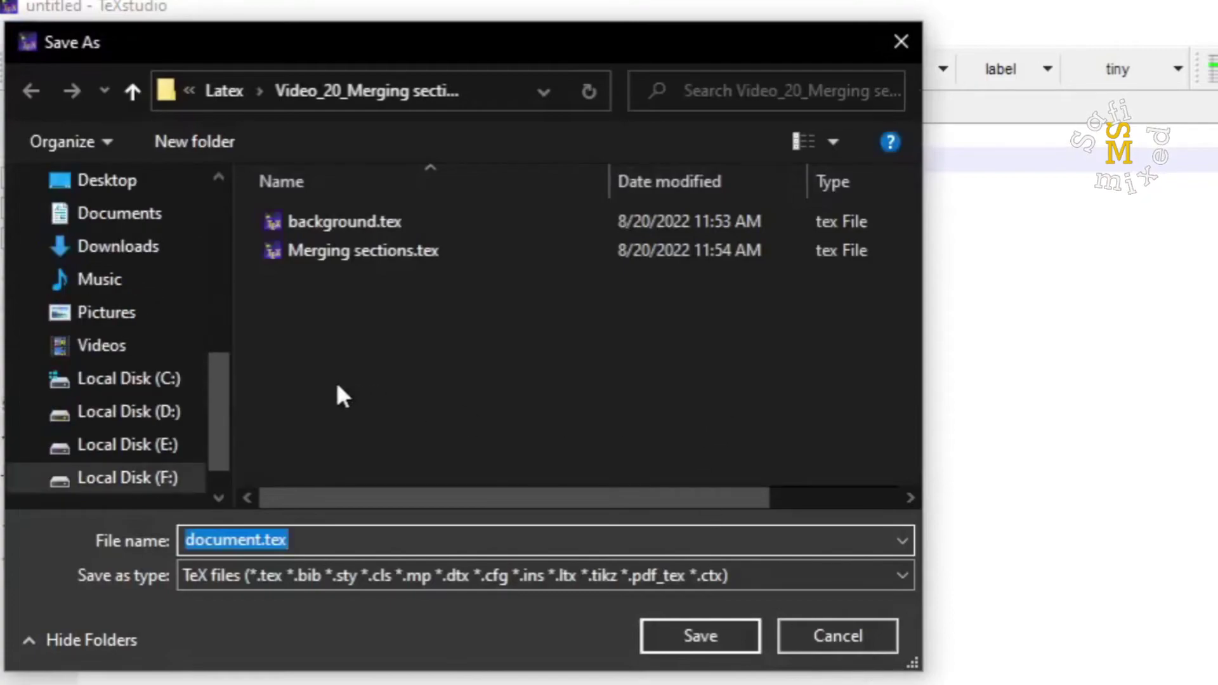
click(259, 540)
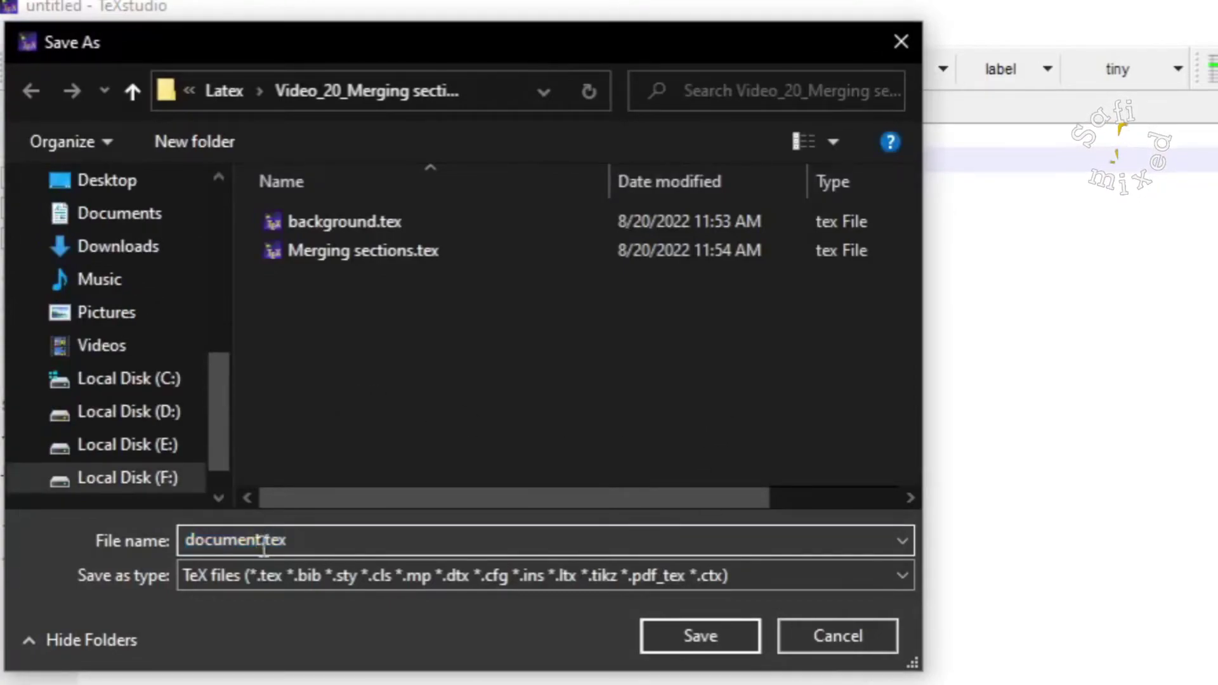
key(BackSpace)
key(BackSpace)
key(BackSpace)
key(BackSpace)
key(BackSpace)
key(BackSpace)
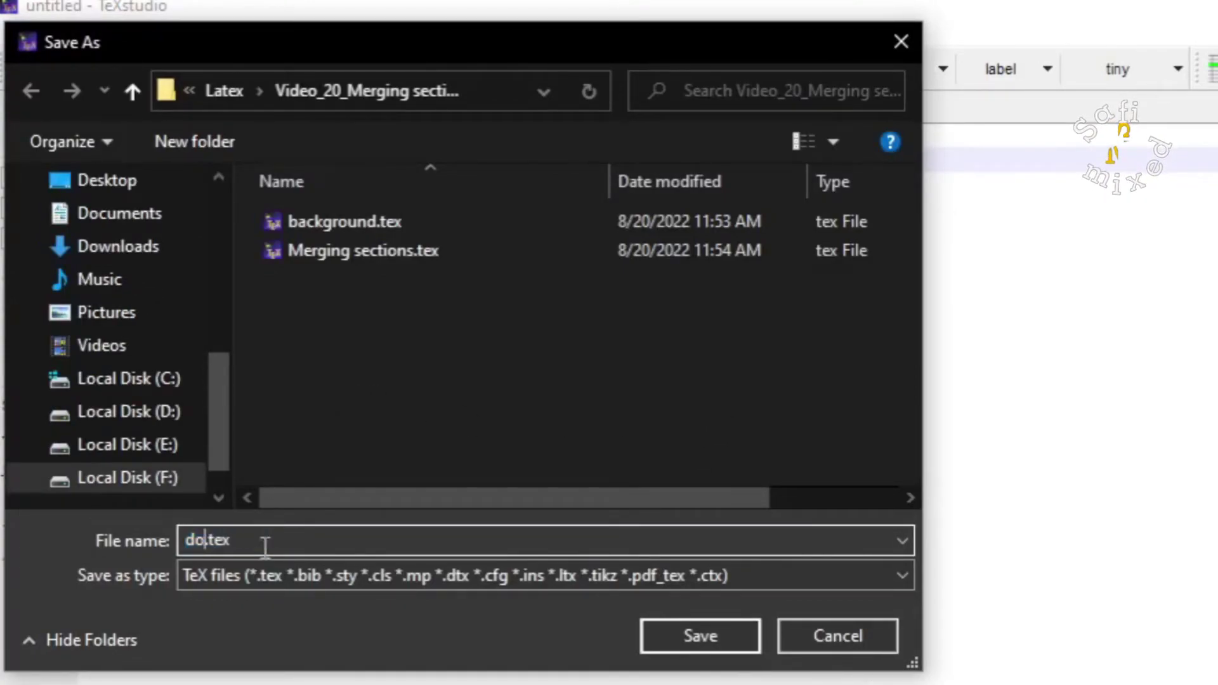
key(BackSpace)
text(extens)
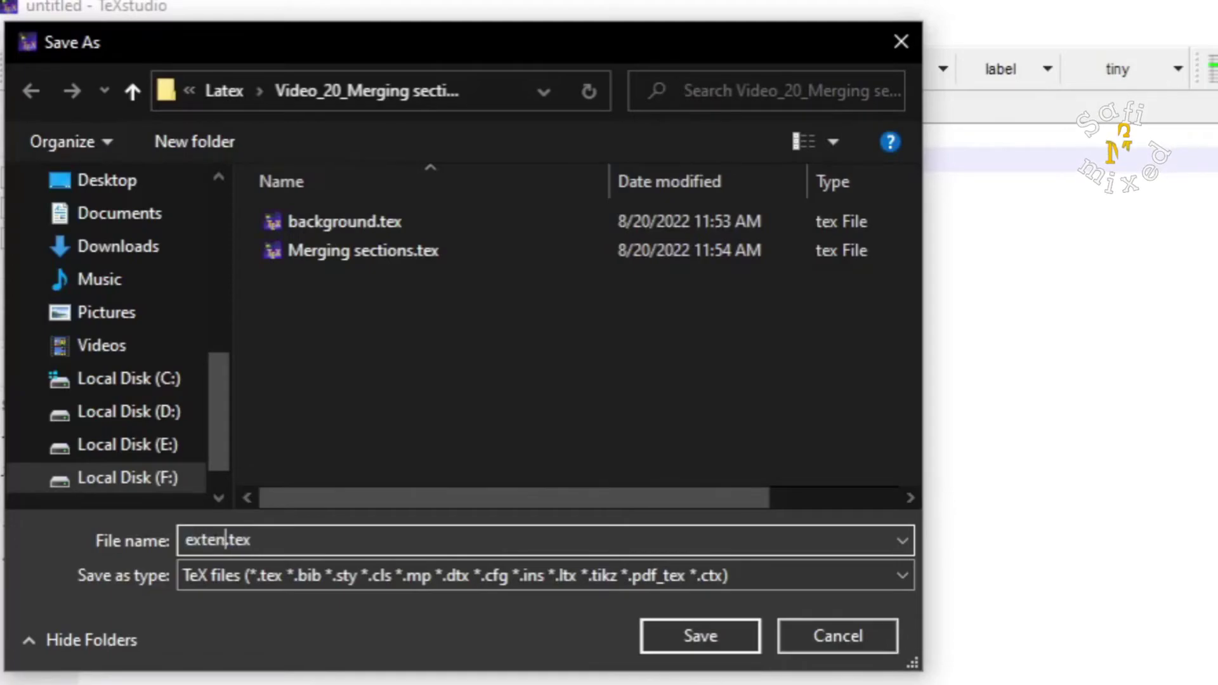
text(ion)
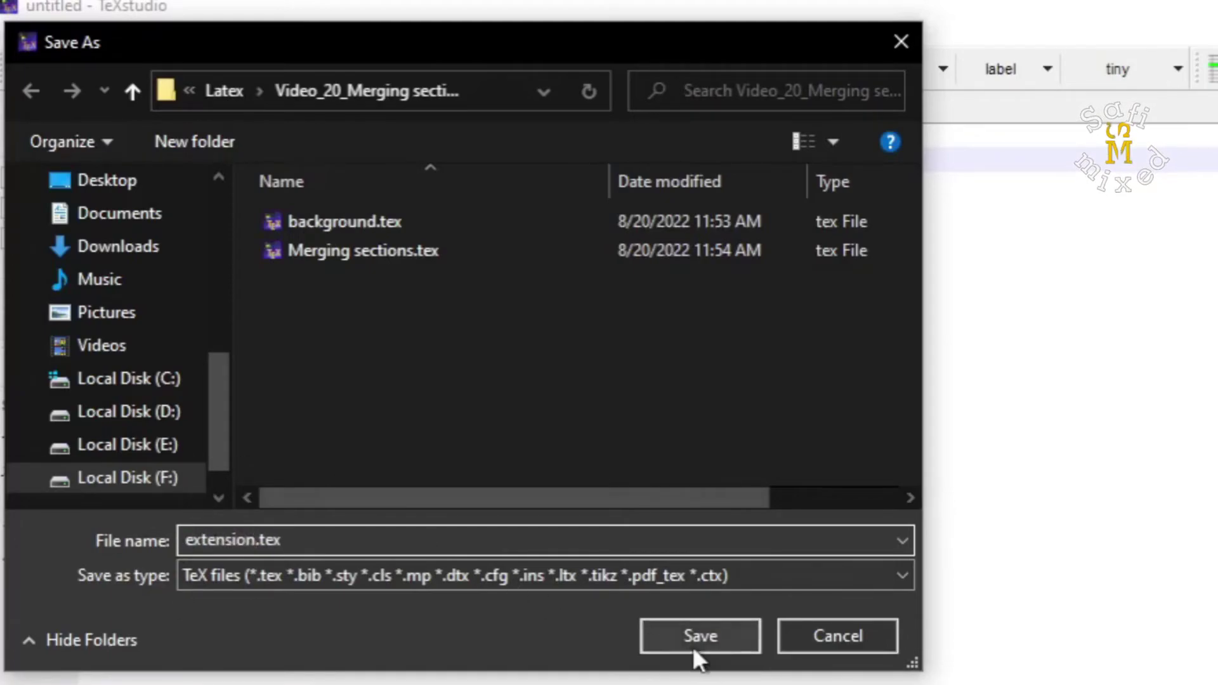
click(700, 633)
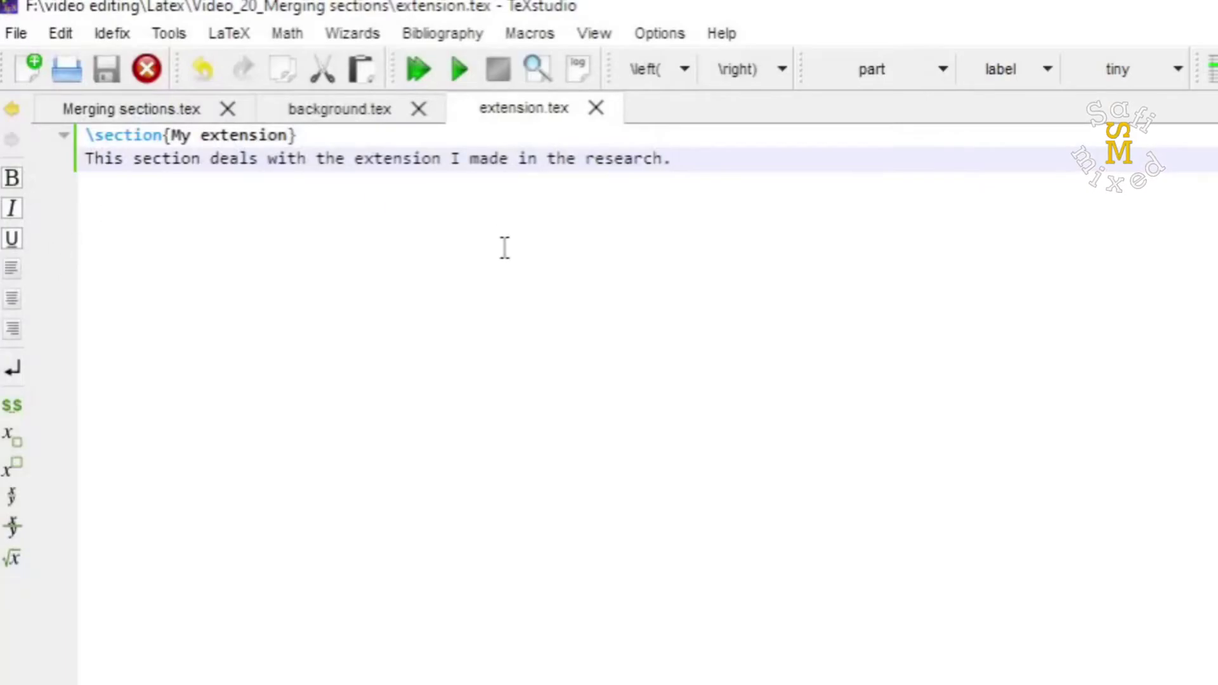
Step: Add \input{extension} below \input{background} in Merging sections.tex and build the PDF
click(140, 114)
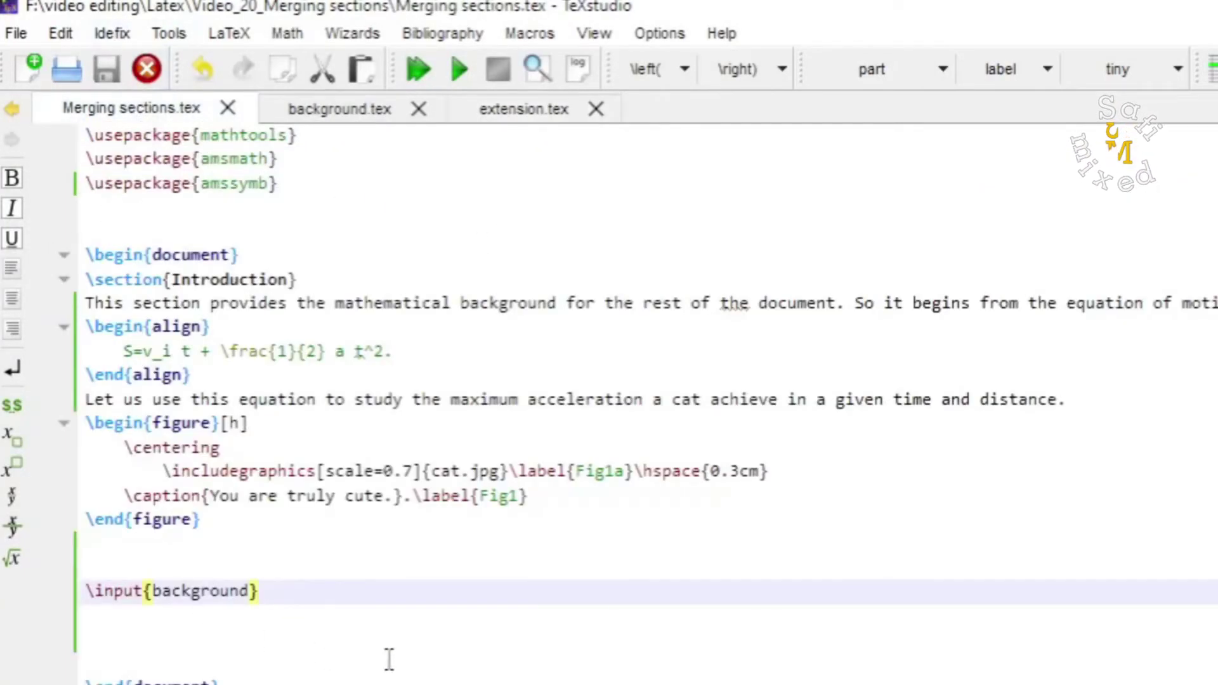
key(Return)
text(\\)
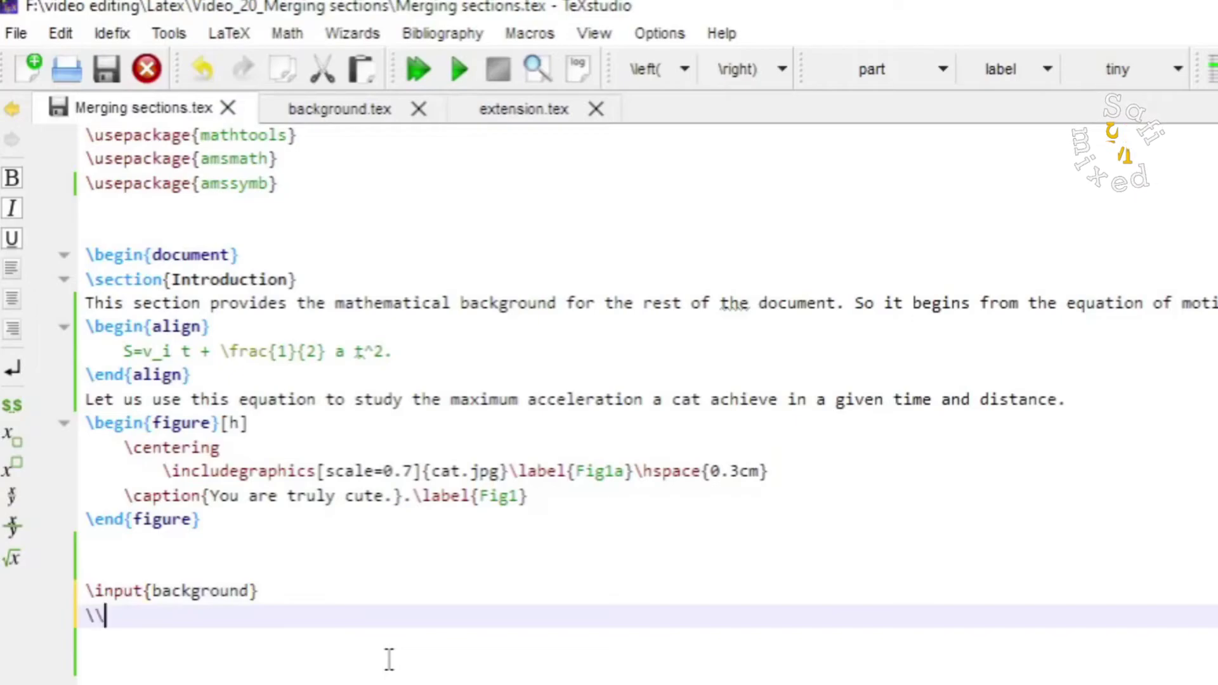
key(BackSpace)
text(inpu)
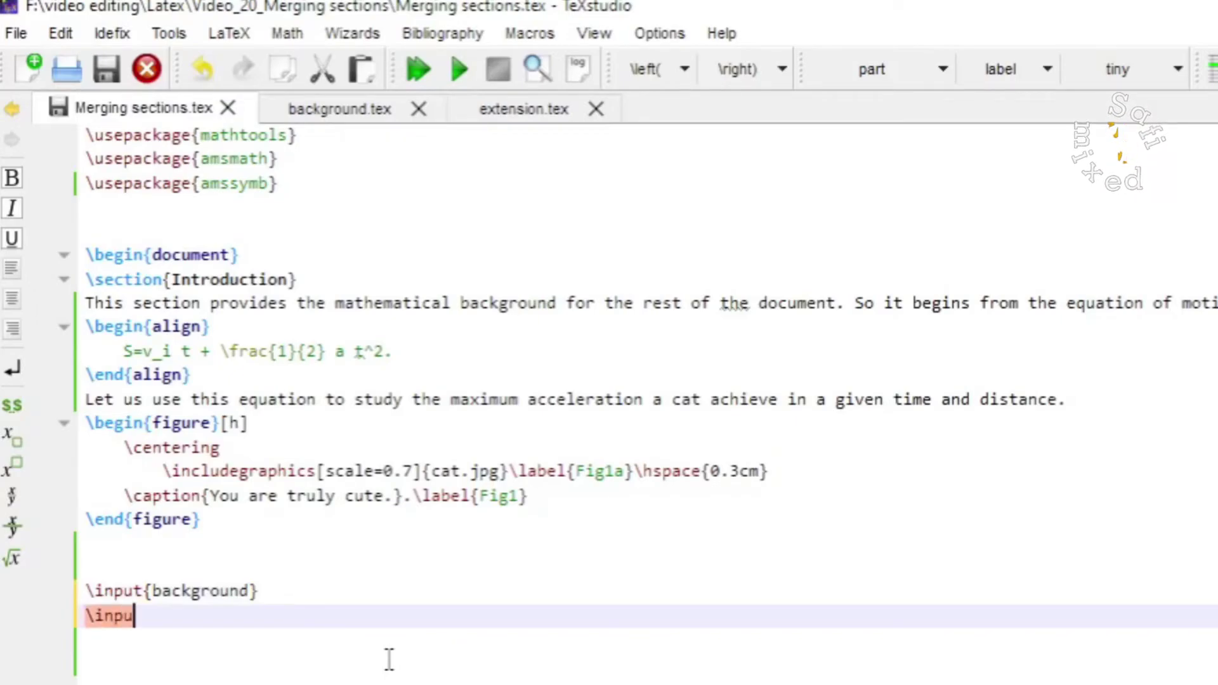
text(t{)
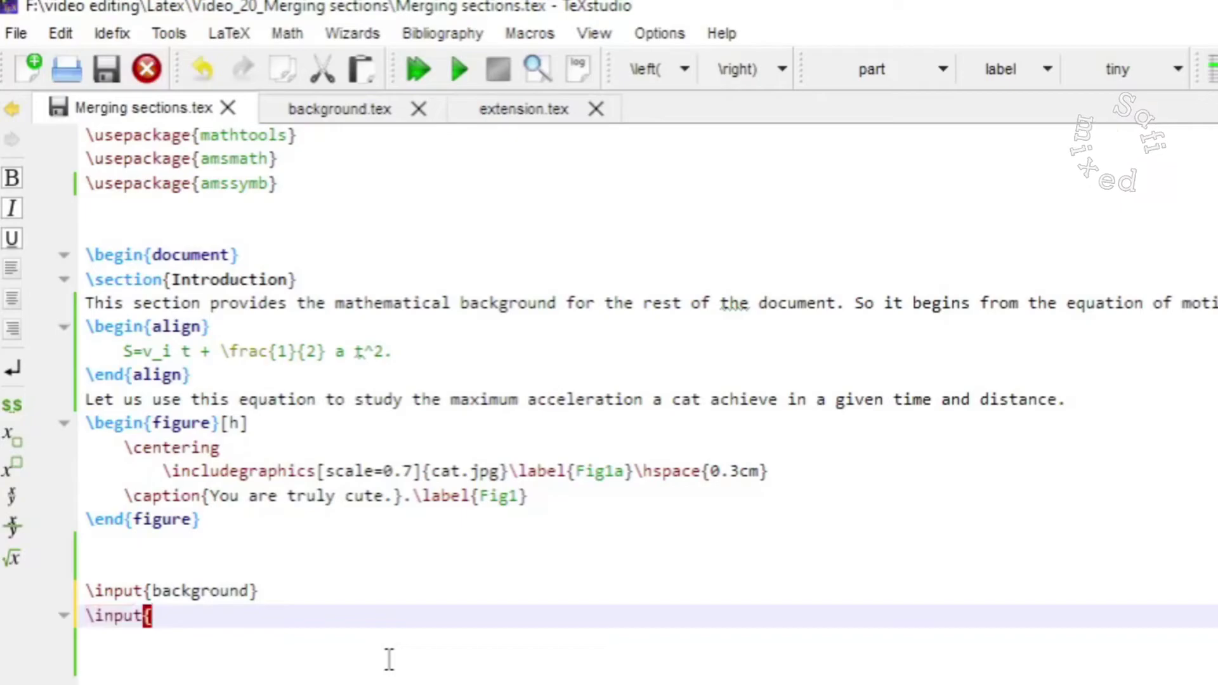
text(exten)
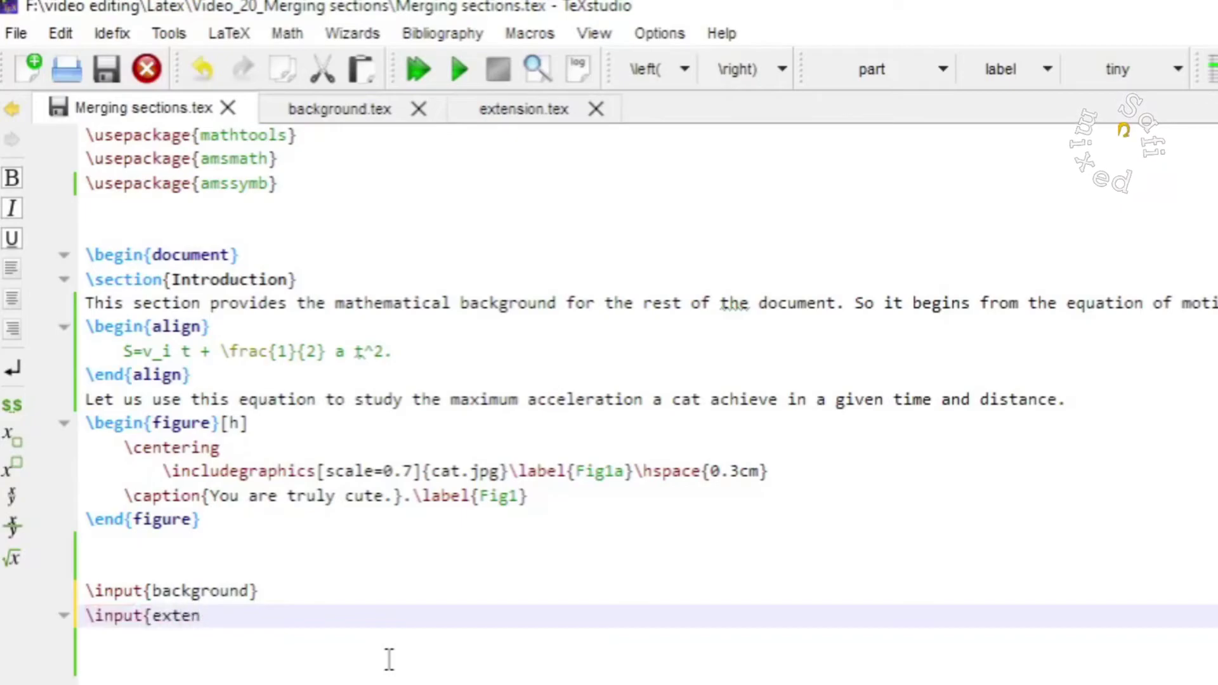
text(sion})
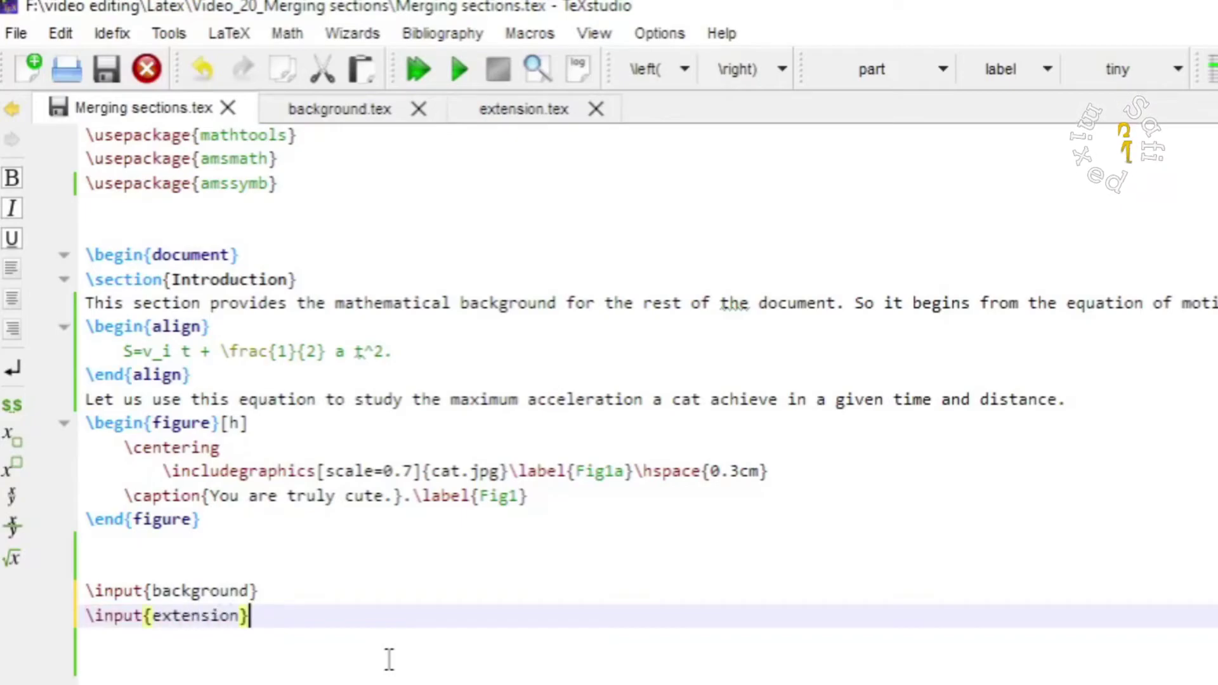
key(F5)
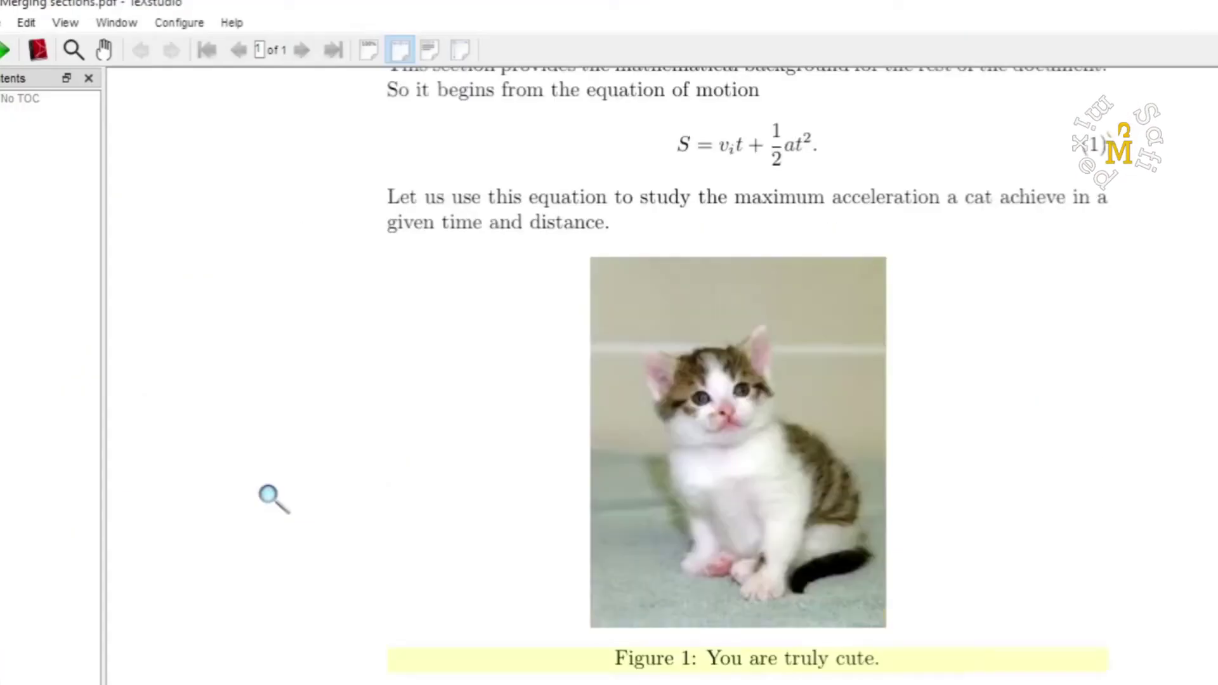
scroll(808, 347, down, 3)
scroll(809, 349, down, 2)
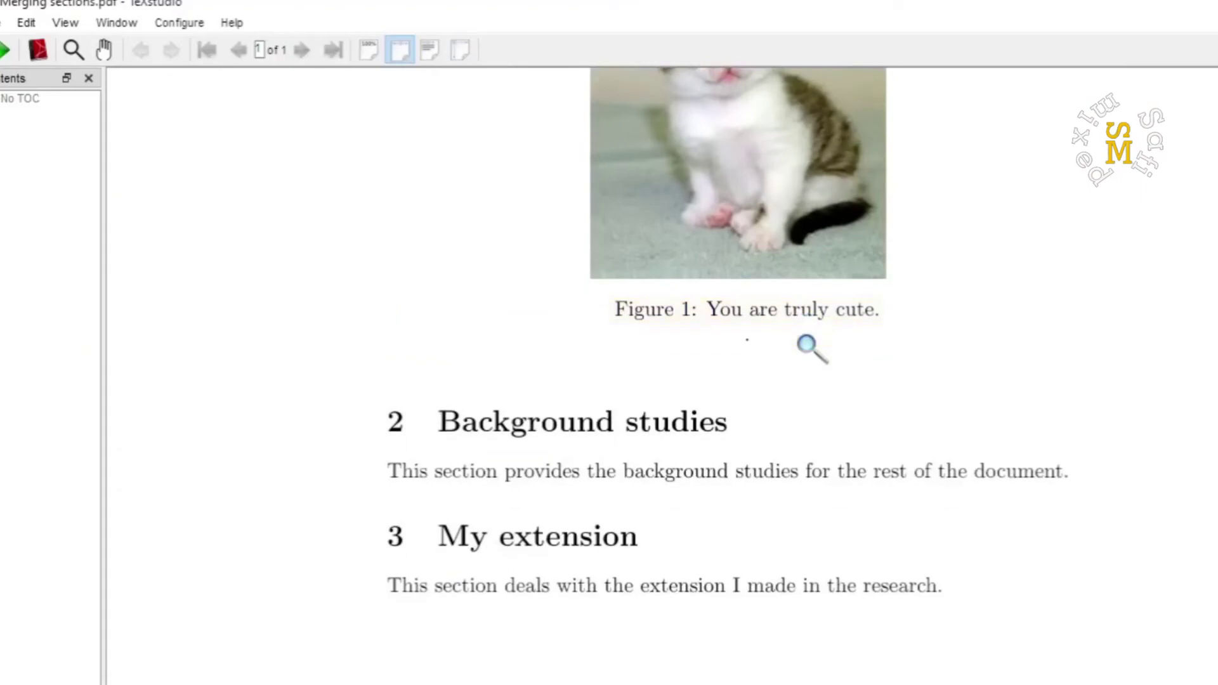
scroll(810, 349, down, 1)
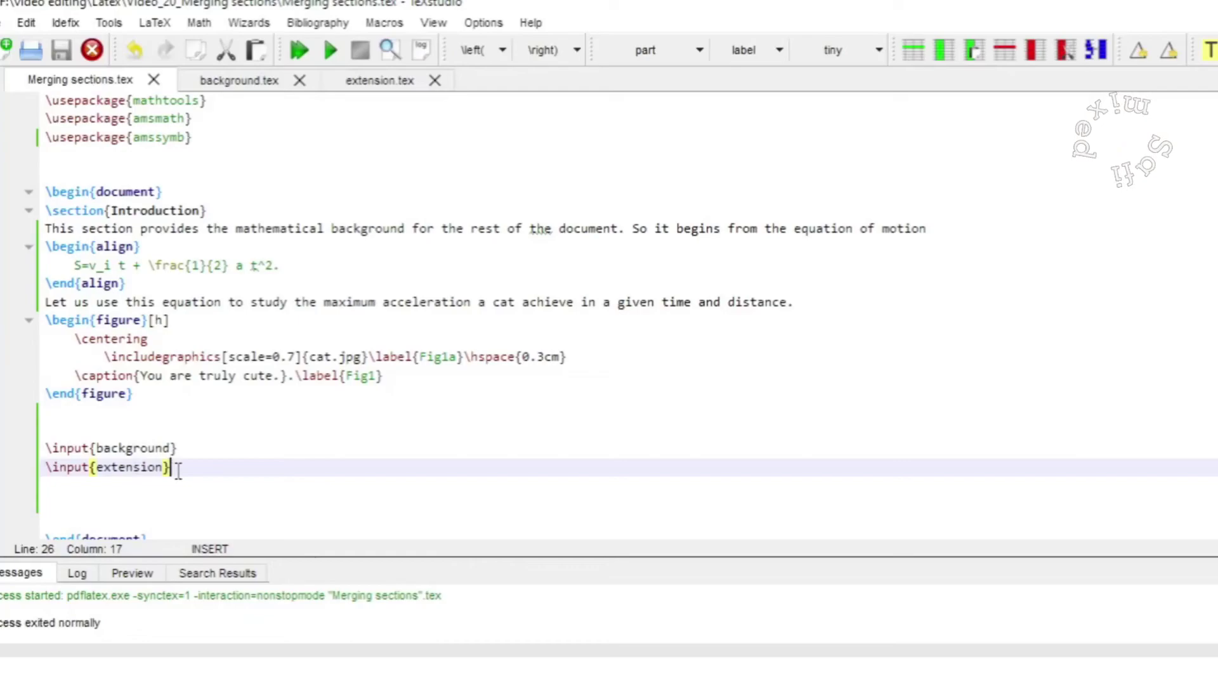
Step: Move the \input{extension} line above \input{background} and recompile
drag(184, 472, 43, 473)
key(ctrl+c)
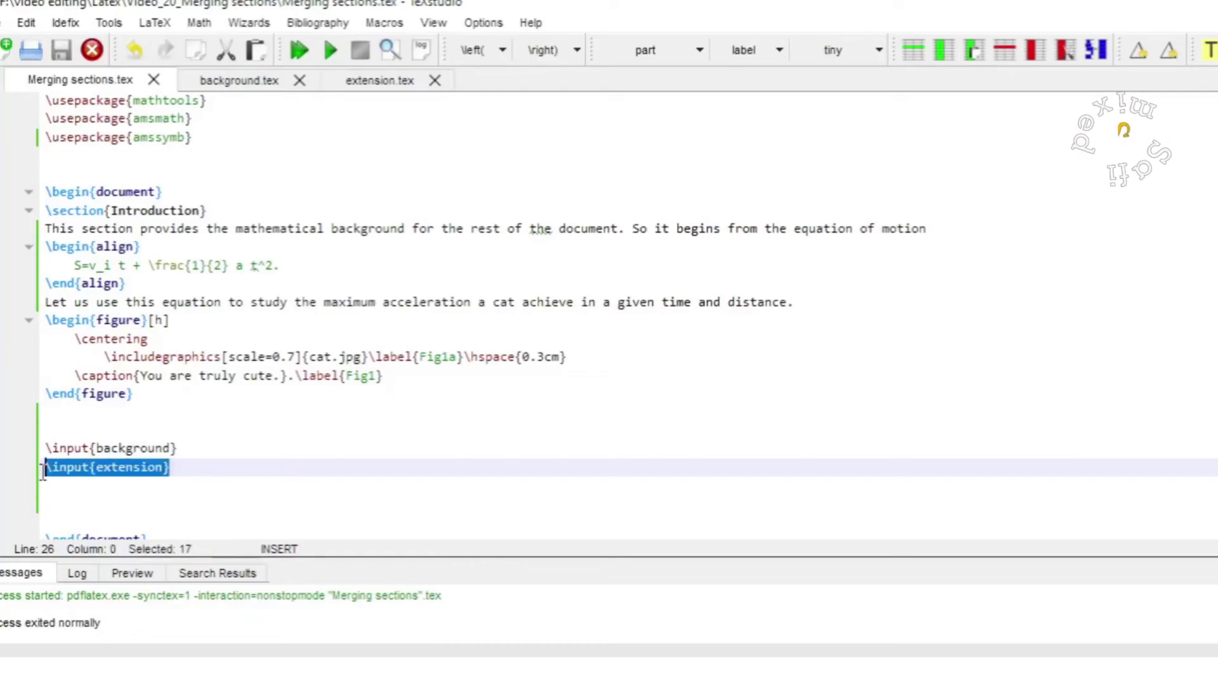
key(Delete)
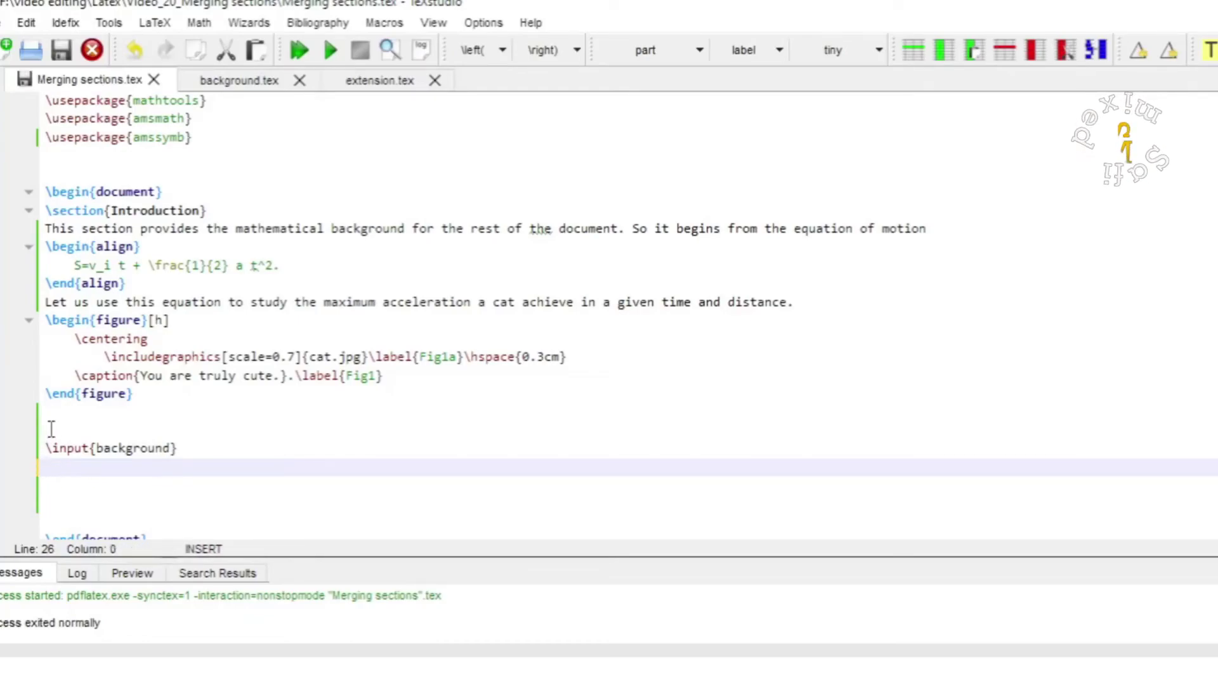
click(49, 430)
key(ctrl+v)
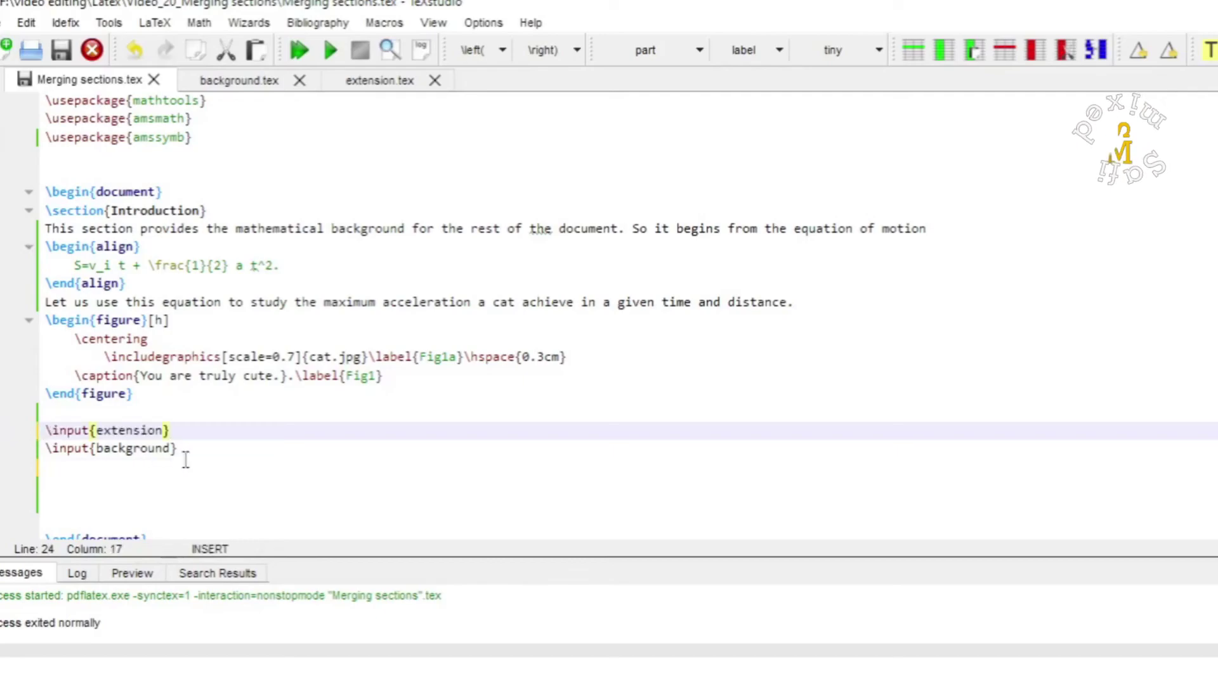
key(F5)
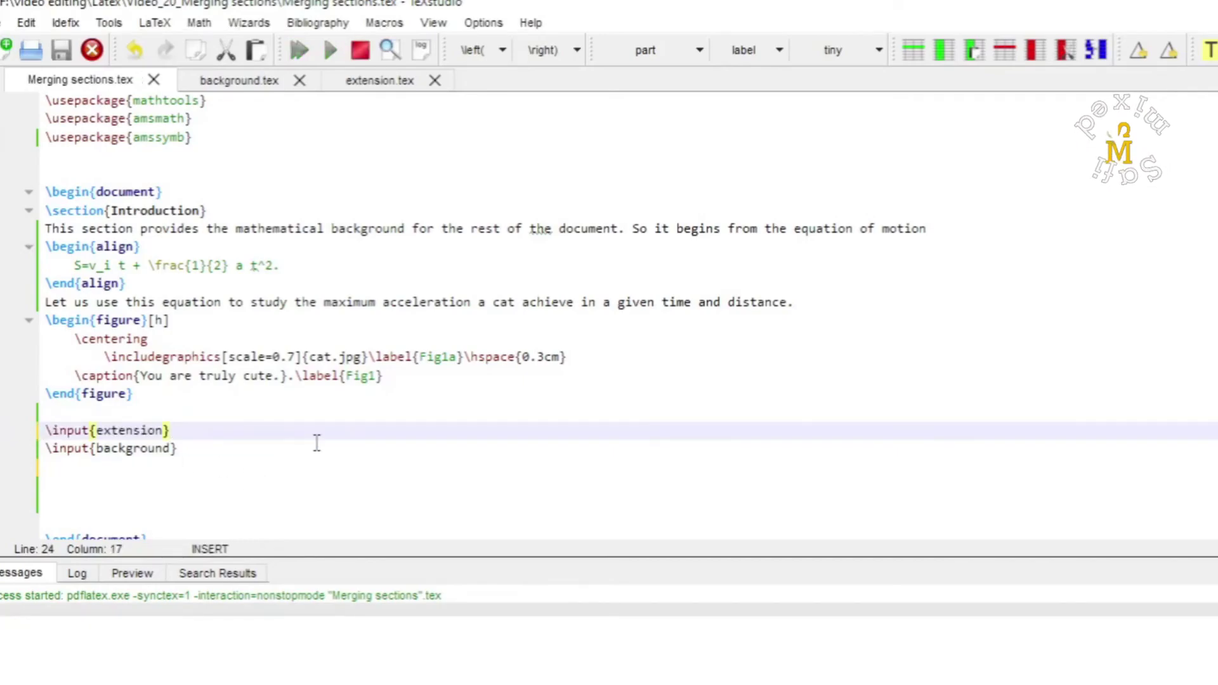